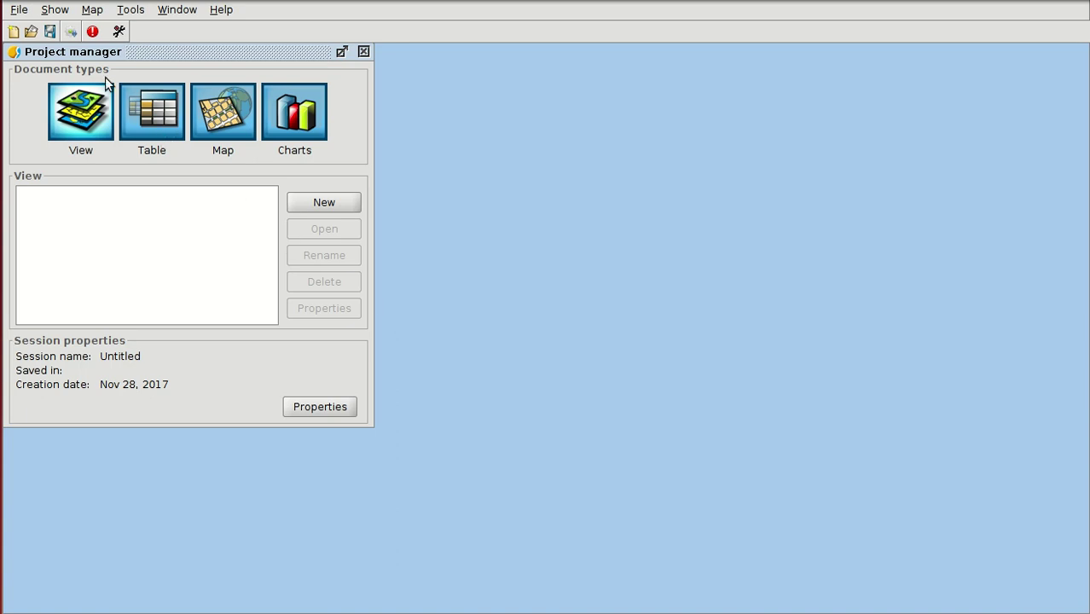
- Open Project1.gvsproj from the Ayuntamientos_en > 1-course folder
{"action": "left_click", "coordinate": [30, 32]}
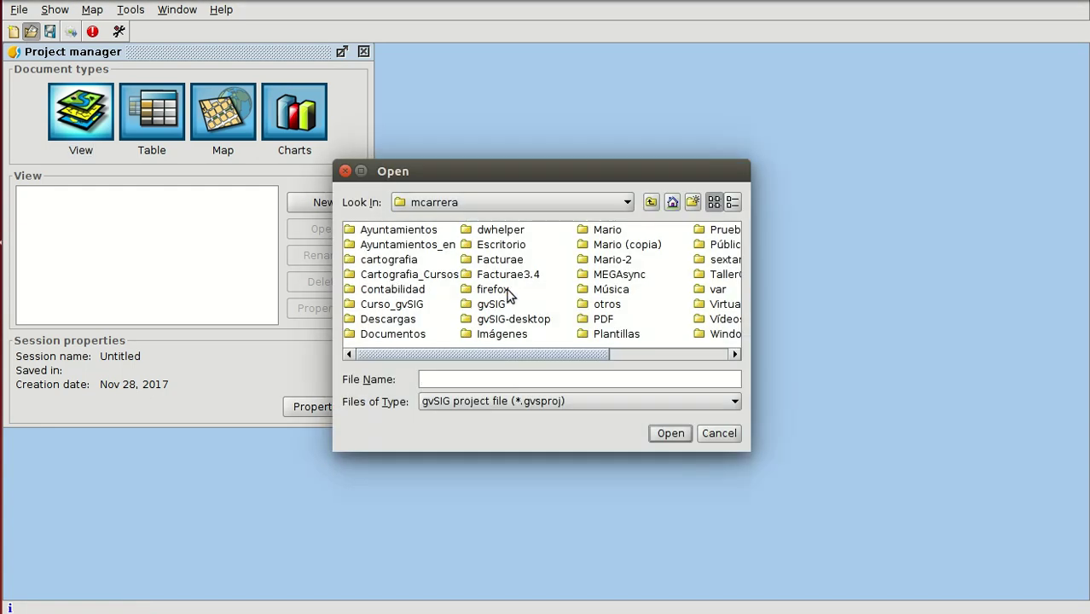
{"action": "double_click", "coordinate": [413, 245]}
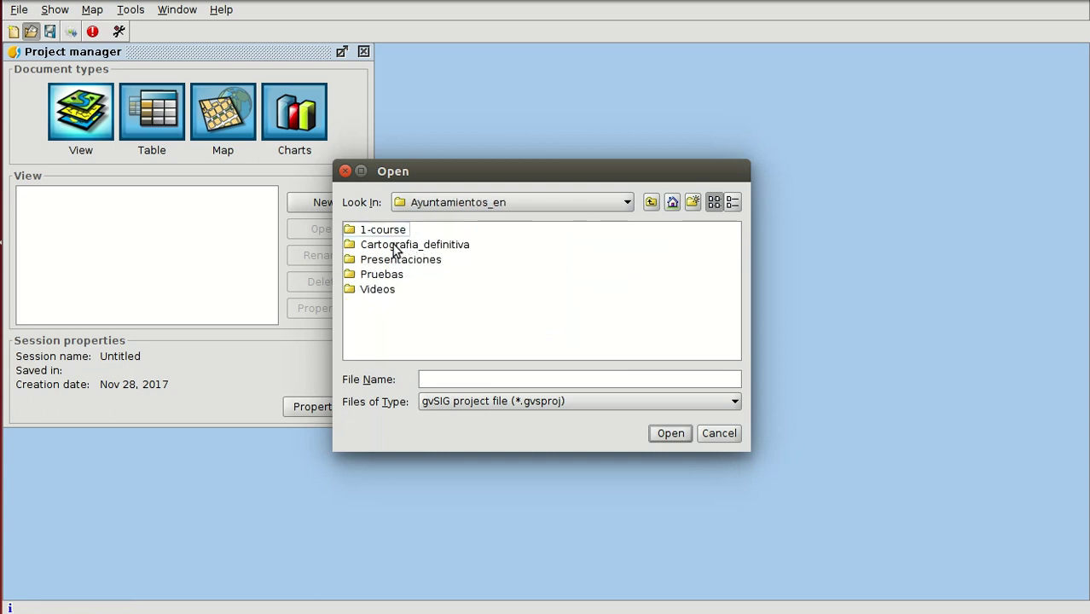
{"action": "double_click", "coordinate": [395, 231]}
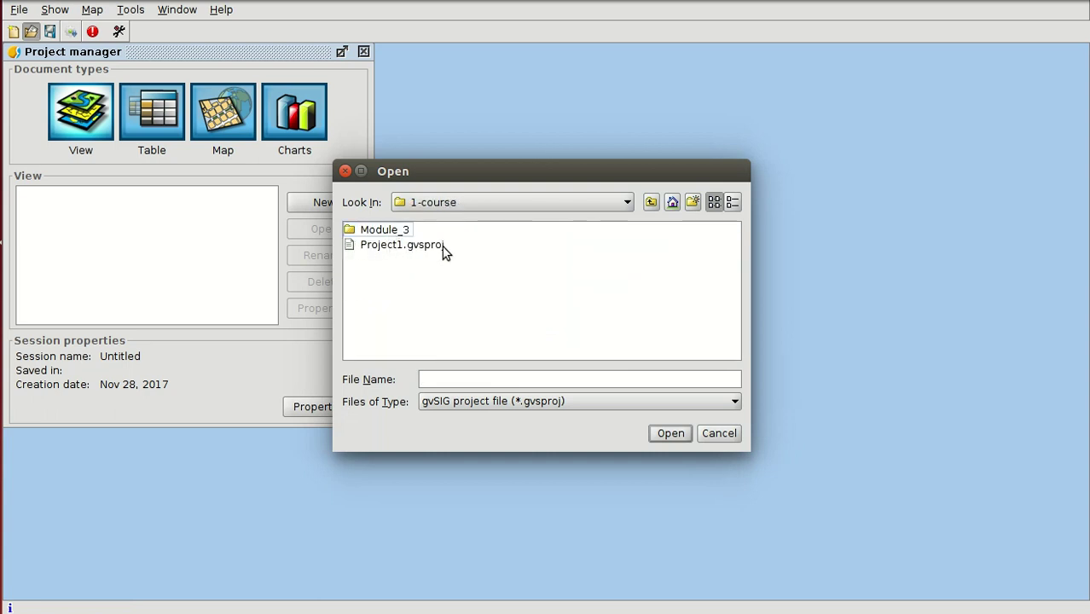
{"action": "double_click", "coordinate": [401, 244]}
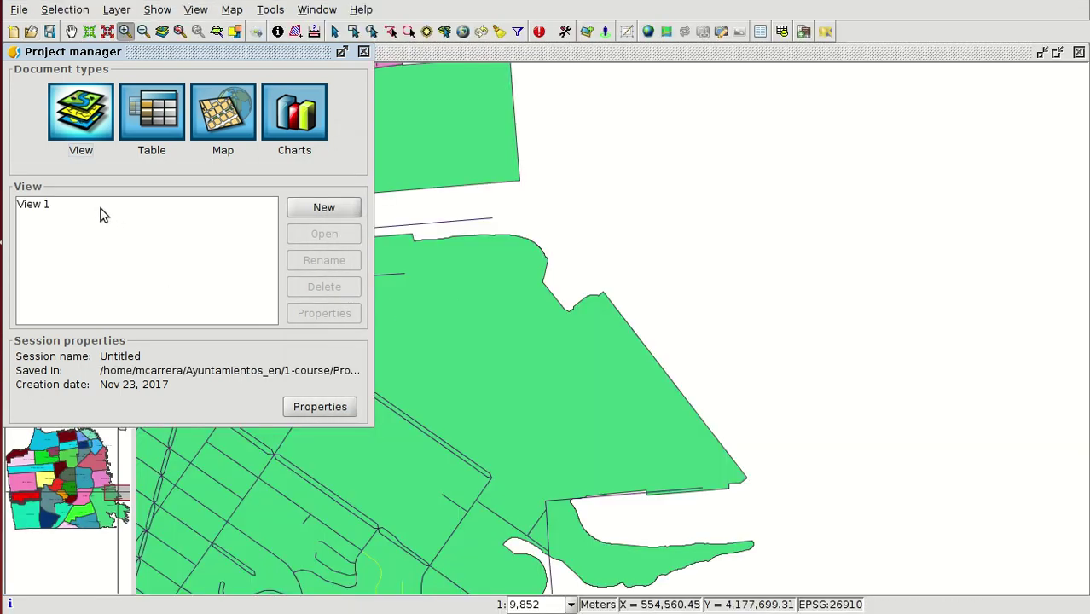
- Open View 1, widen the layer list to show full names, and make the streets layer active
{"action": "left_click", "coordinate": [96, 204]}
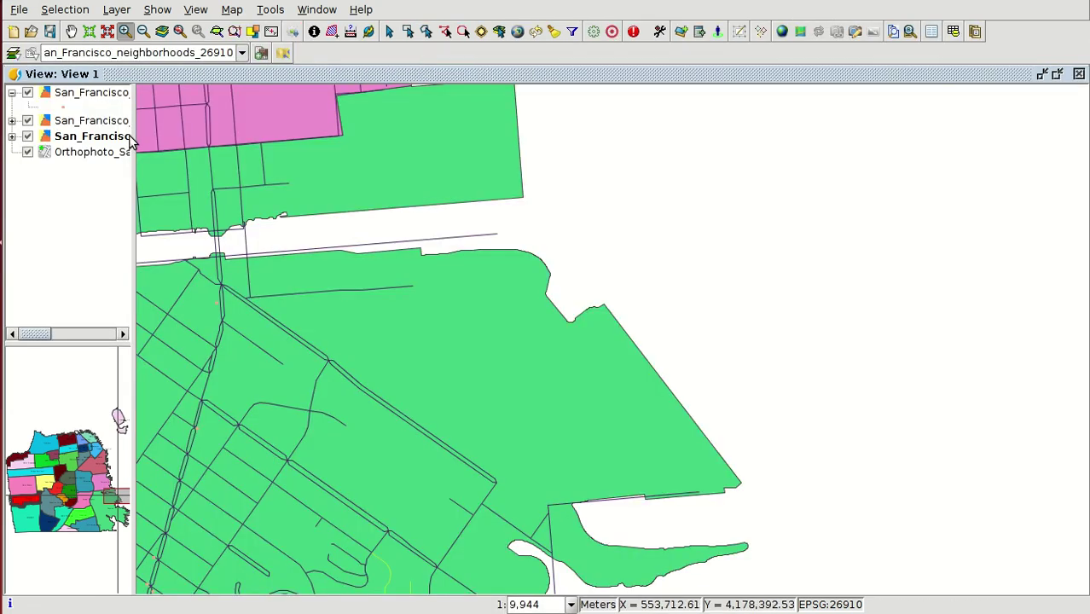
{"action": "left_click_drag", "start_coordinate": [219, 139], "coordinate": [244, 141]}
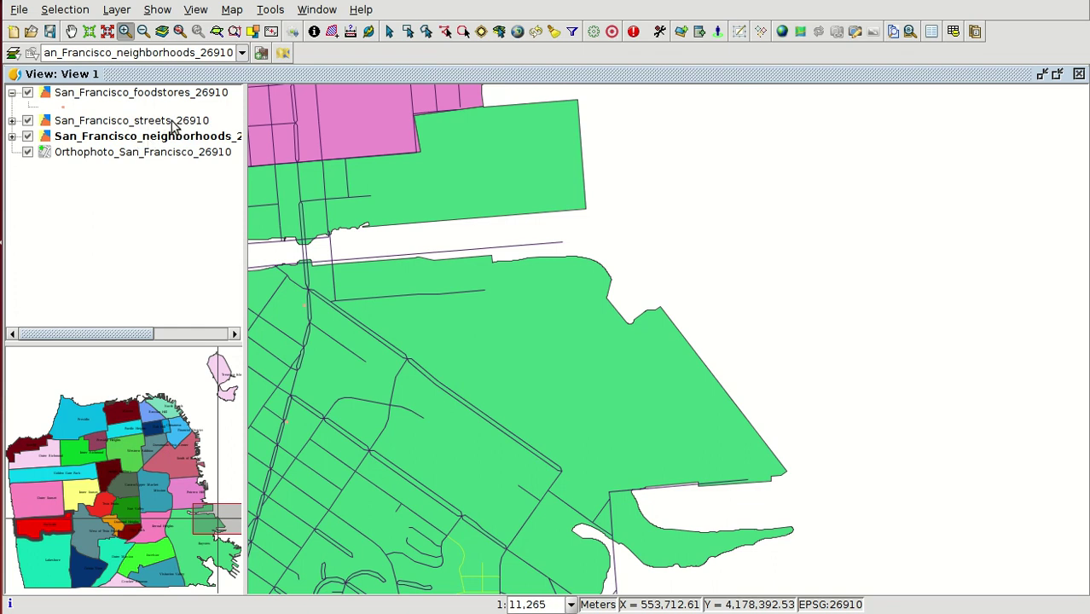
{"action": "left_click", "coordinate": [128, 126]}
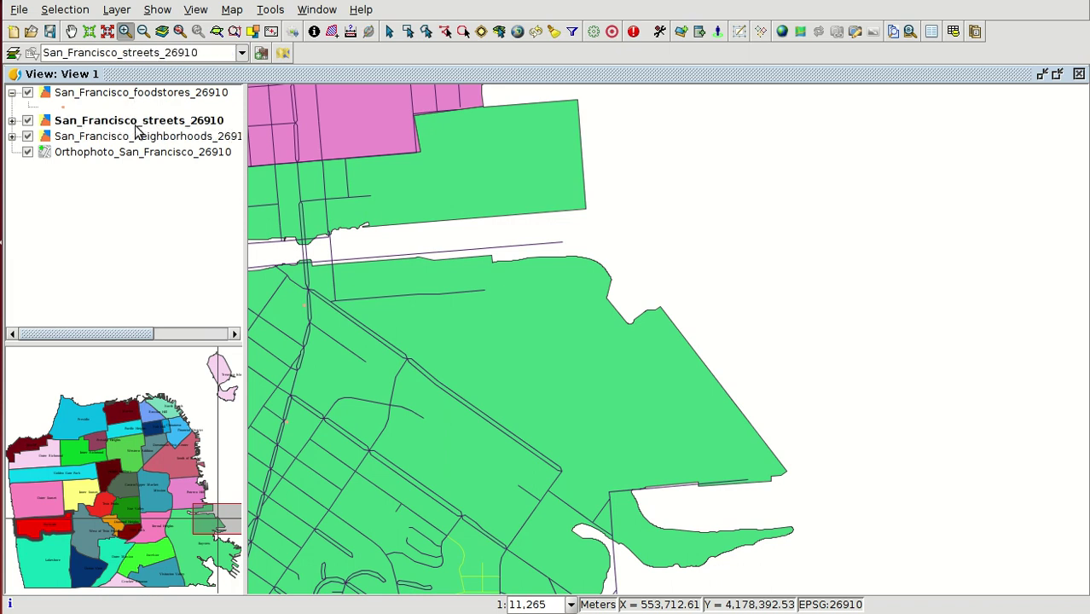
{"action": "scroll", "coordinate": [853, 262], "scroll_direction": "down", "scroll_amount": 2}
{"action": "scroll", "coordinate": [981, 273], "scroll_direction": "down", "scroll_amount": 3}
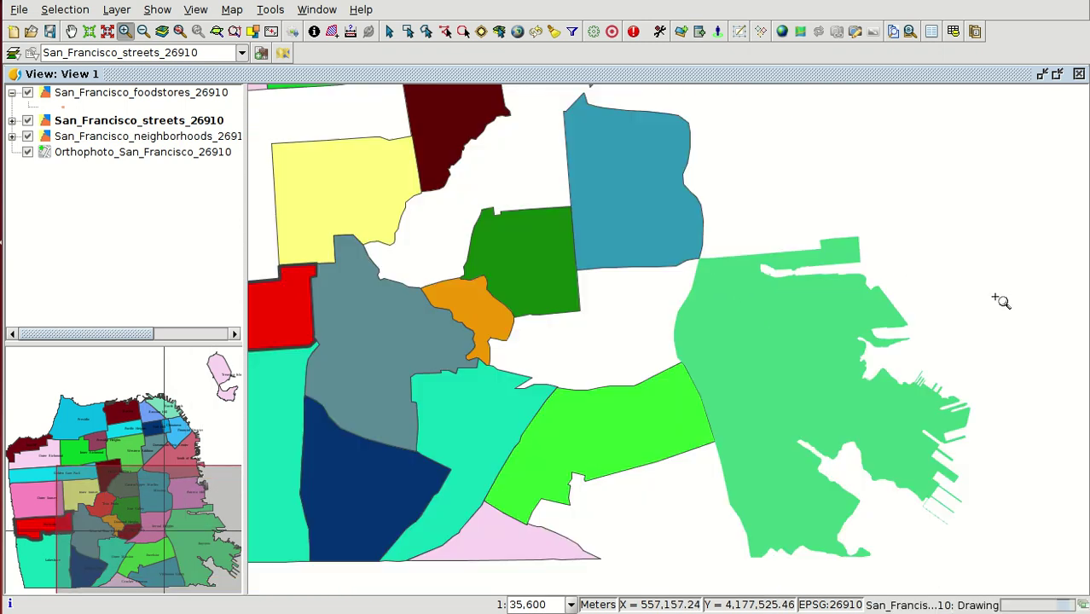
{"action": "scroll", "coordinate": [437, 277], "scroll_direction": "up", "scroll_amount": 1}
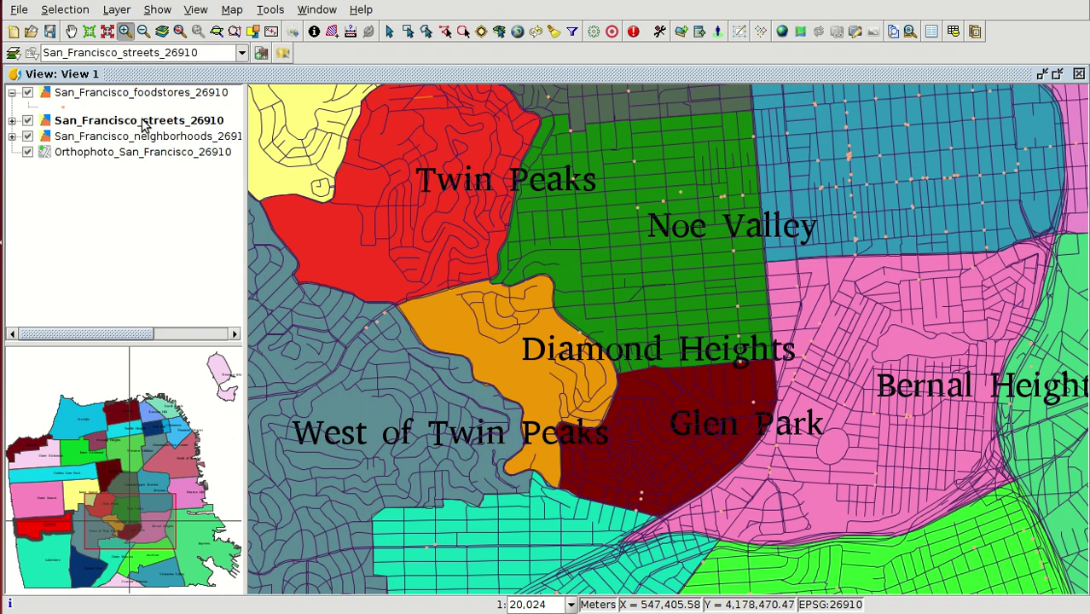
- Open the San_Francisco_streets_26910 attribute table
{"action": "right_click", "coordinate": [145, 125]}
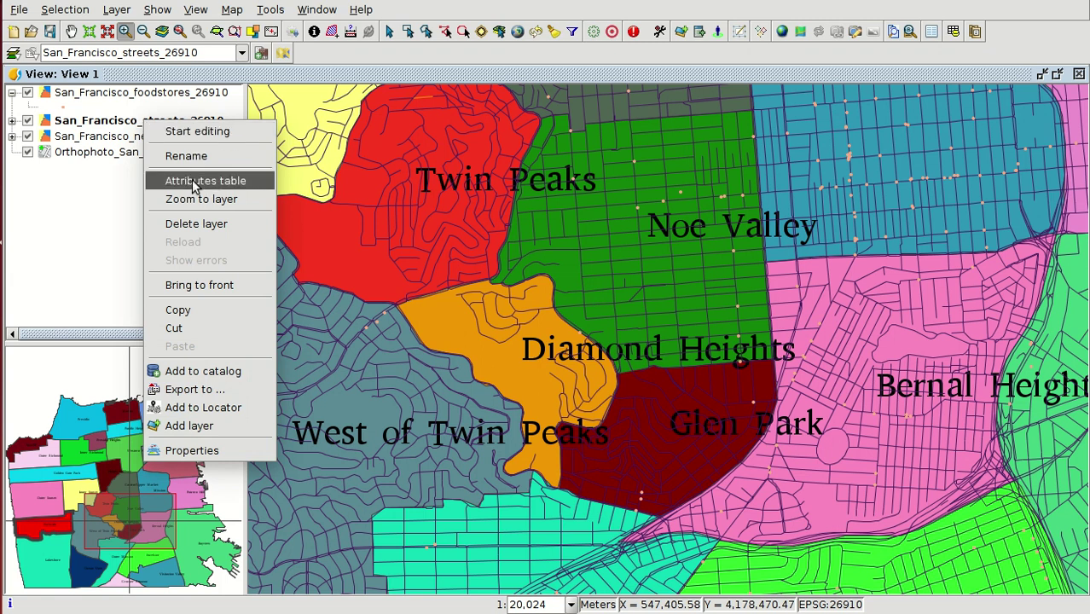
{"action": "left_click", "coordinate": [115, 126]}
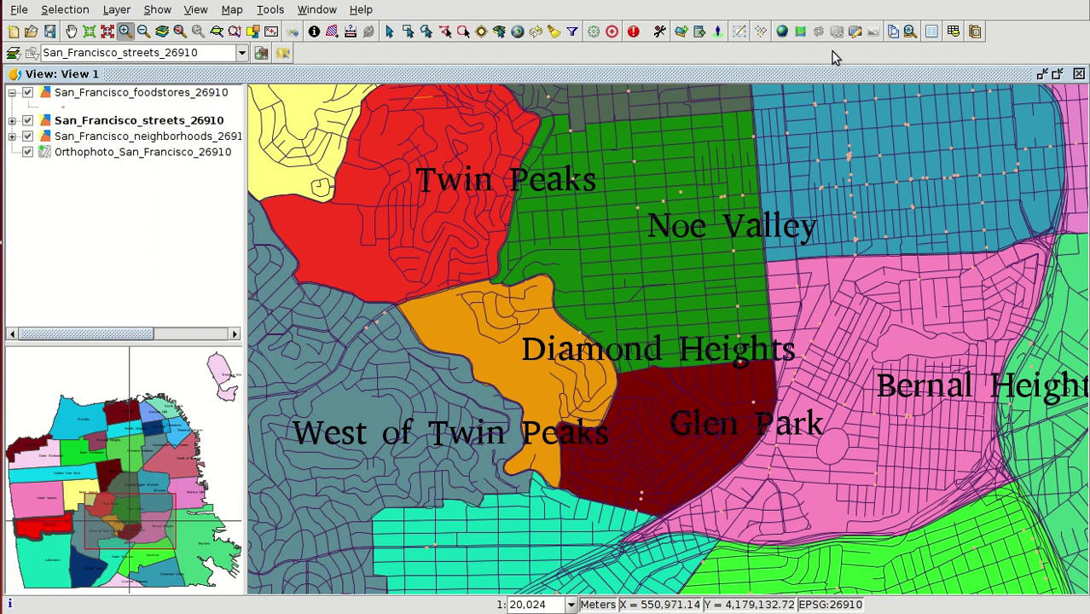
{"action": "left_click", "coordinate": [953, 31]}
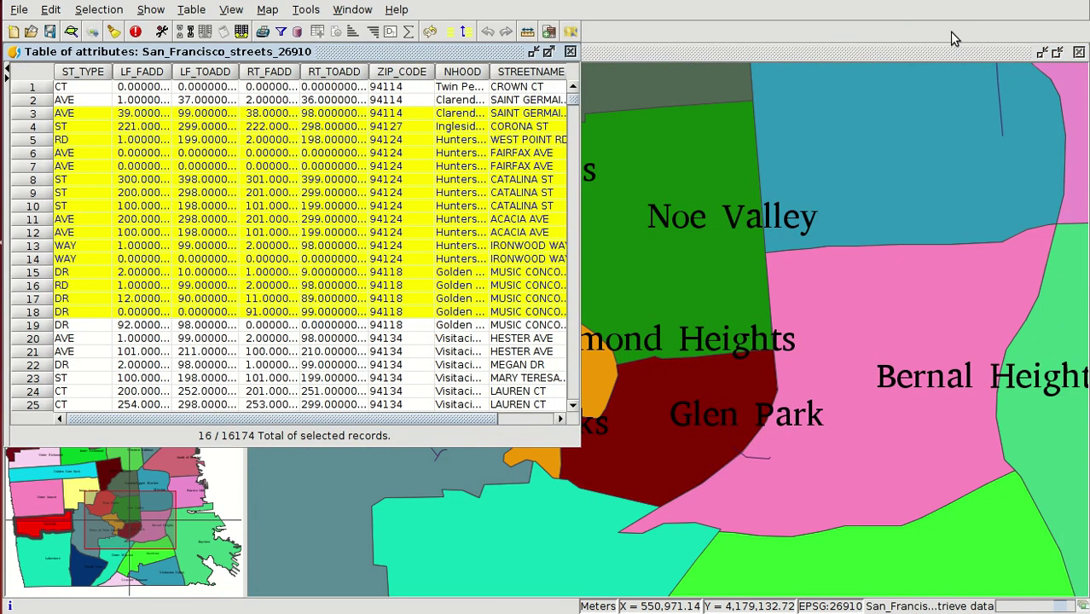
- Select the 12 street records in rows 48–59 and zoom the map to them
{"action": "scroll", "coordinate": [341, 219], "scroll_direction": "down", "scroll_amount": 6}
{"action": "scroll", "coordinate": [341, 219], "scroll_direction": "down", "scroll_amount": 13}
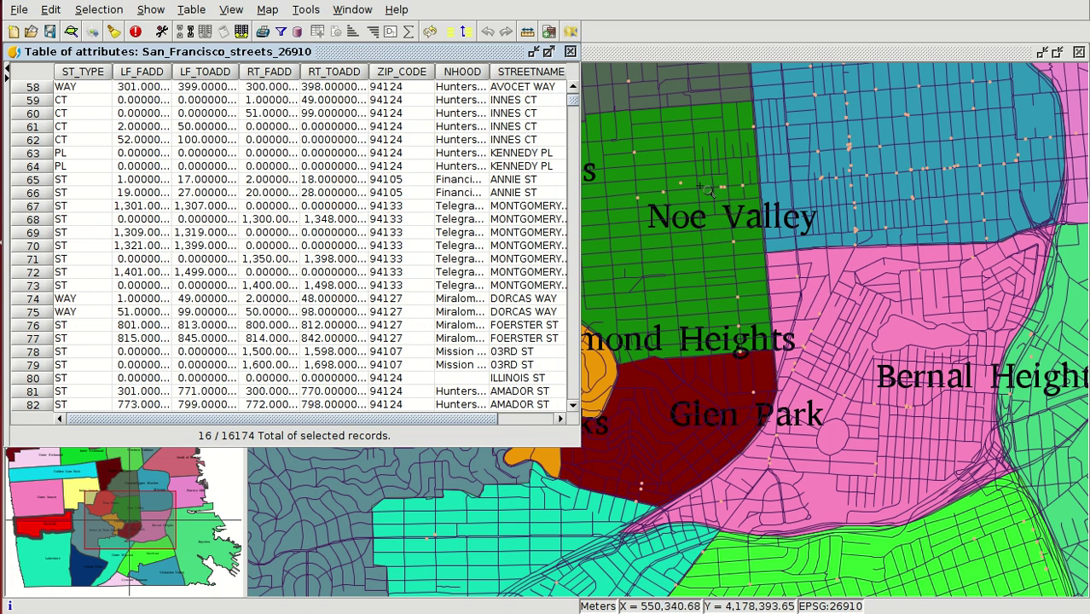
{"action": "scroll", "coordinate": [315, 183], "scroll_direction": "up", "scroll_amount": 5}
{"action": "left_click_drag", "start_coordinate": [304, 153], "coordinate": [305, 305]}
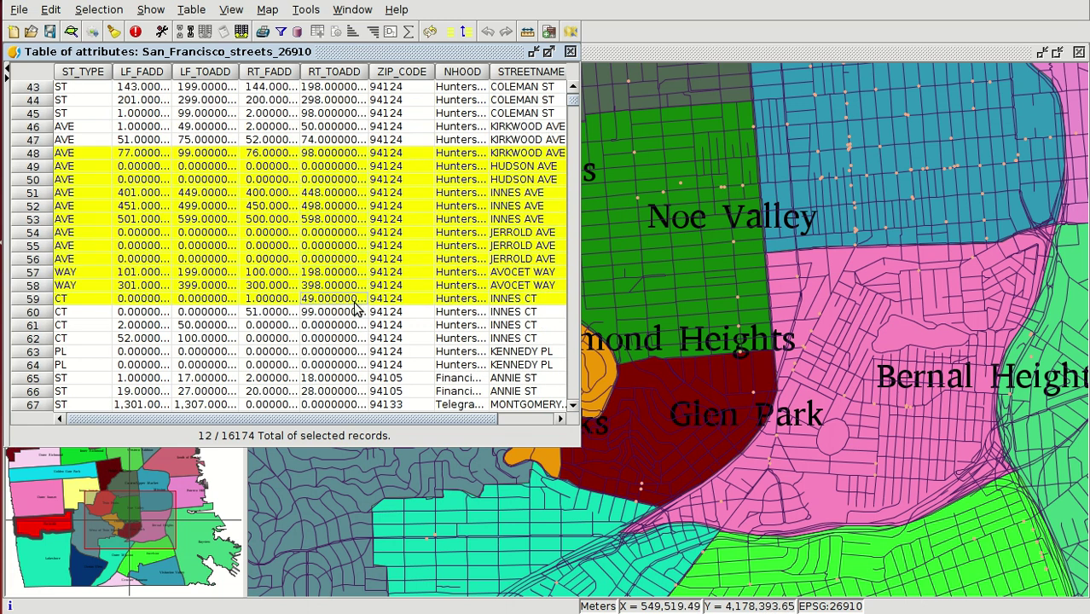
{"action": "scroll", "coordinate": [960, 291], "scroll_direction": "down", "scroll_amount": 2}
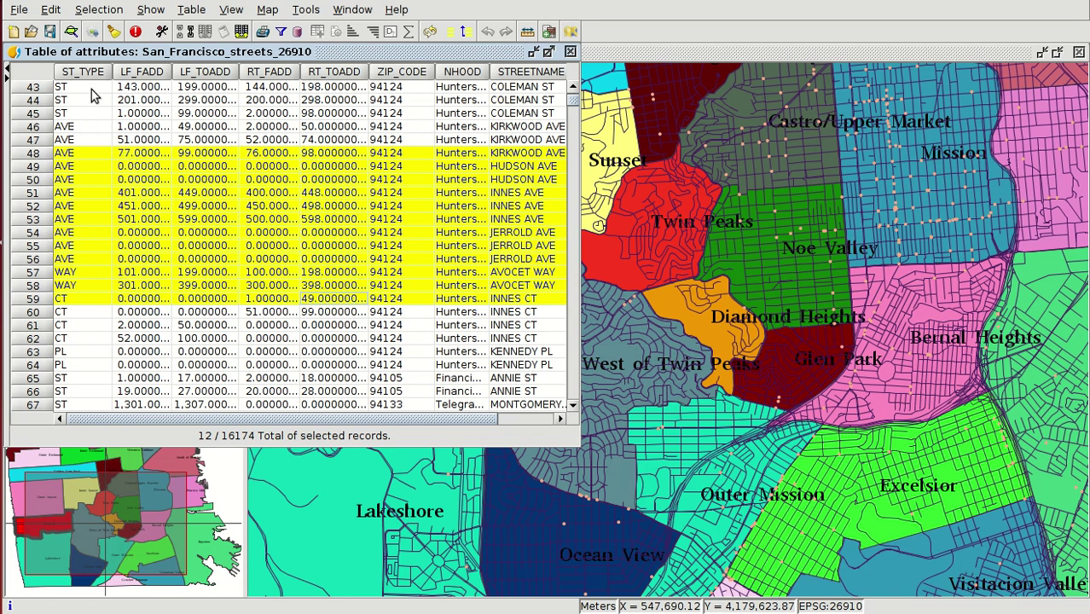
{"action": "left_click", "coordinate": [73, 32]}
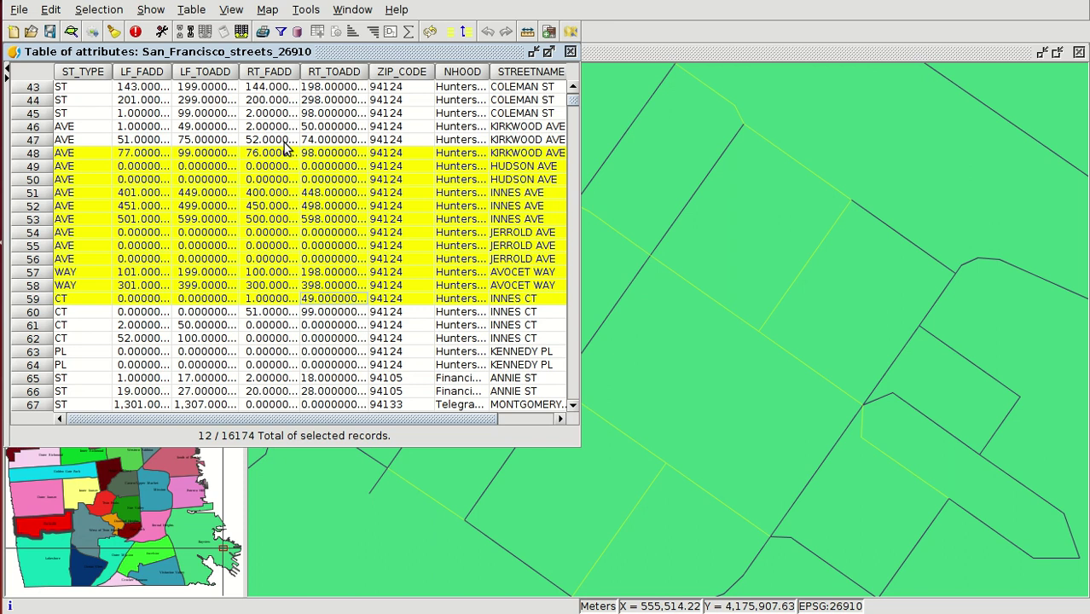
- Start a Select by attributes query reading STREETNAME =
{"action": "left_click", "coordinate": [282, 33]}
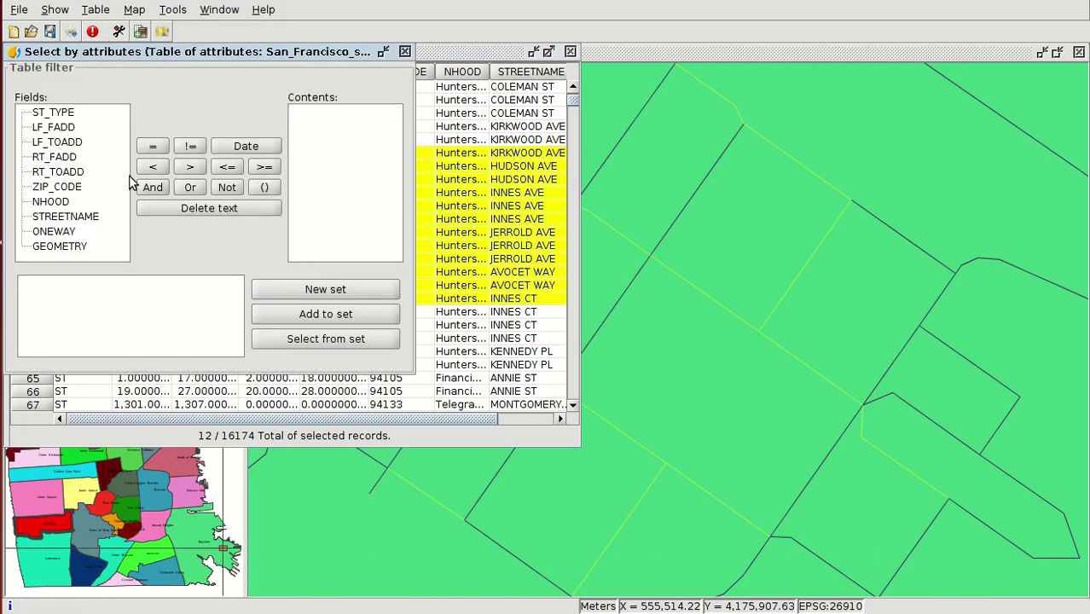
{"action": "double_click", "coordinate": [66, 218]}
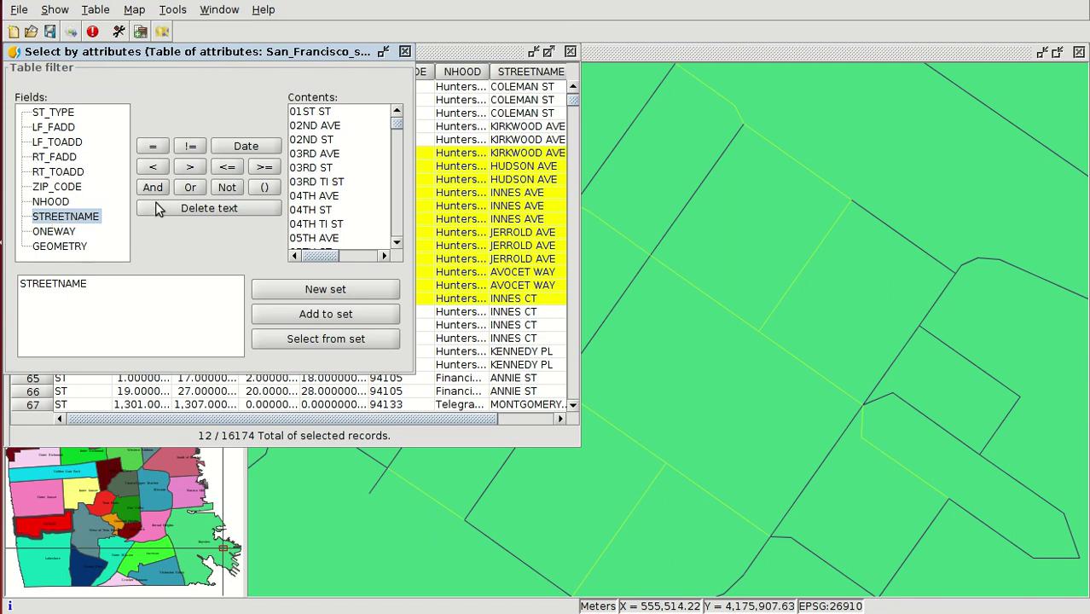
{"action": "left_click", "coordinate": [154, 147]}
{"action": "left_click_drag", "start_coordinate": [89, 284], "coordinate": [110, 285]}
{"action": "left_click_drag", "start_coordinate": [397, 127], "coordinate": [398, 148]}
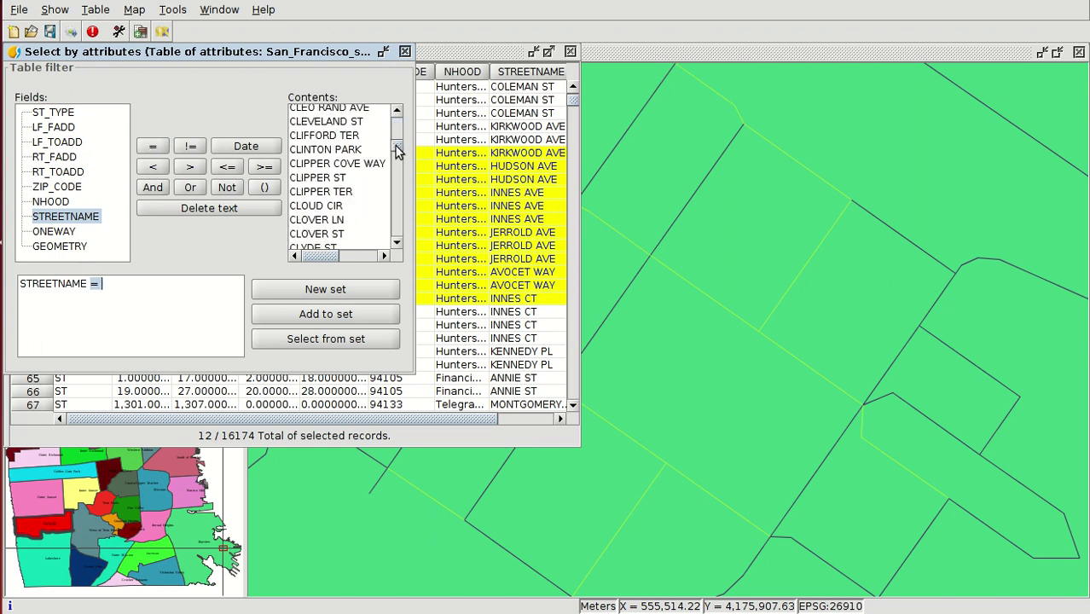
- Complete the query with 'HUDSON AVE', run it as a new set, and close the dialog
{"action": "left_click", "coordinate": [338, 150]}
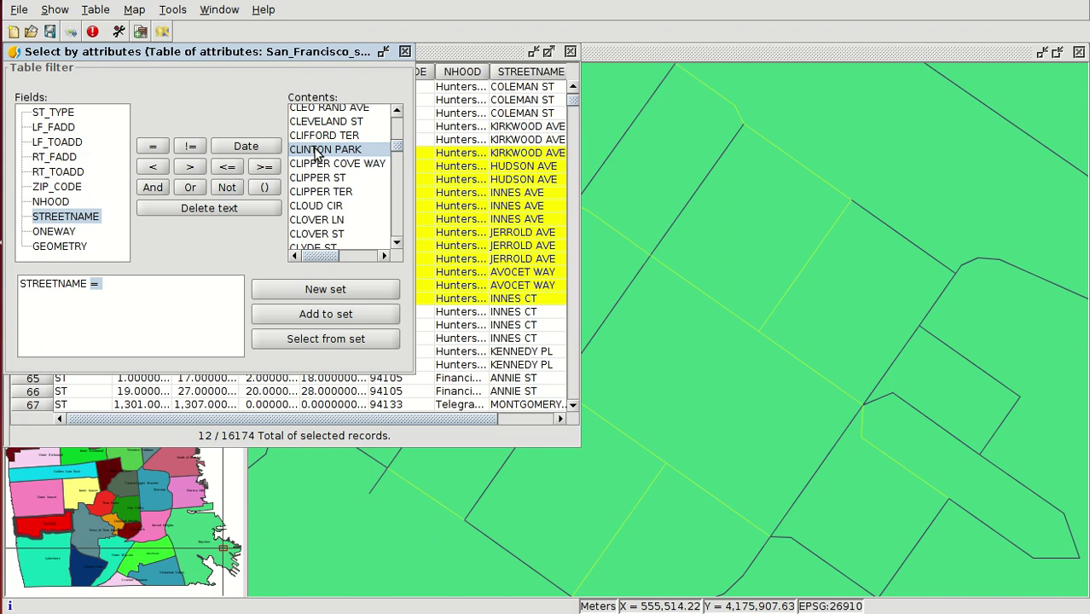
{"action": "key", "text": "h"}
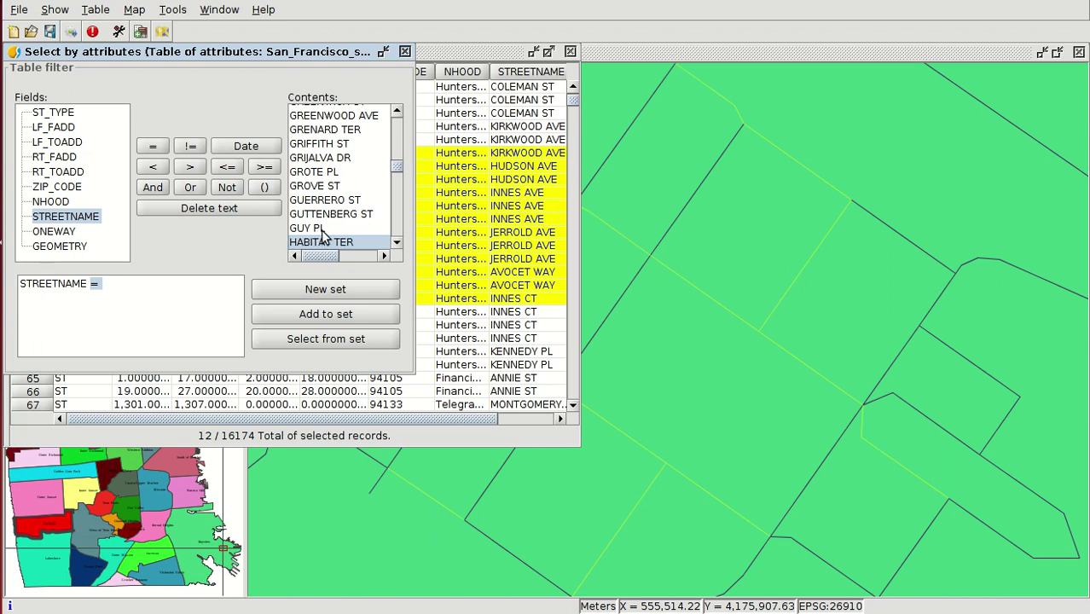
{"action": "scroll", "coordinate": [323, 238], "scroll_direction": "down", "scroll_amount": 1}
{"action": "scroll", "coordinate": [323, 231], "scroll_direction": "down", "scroll_amount": 10}
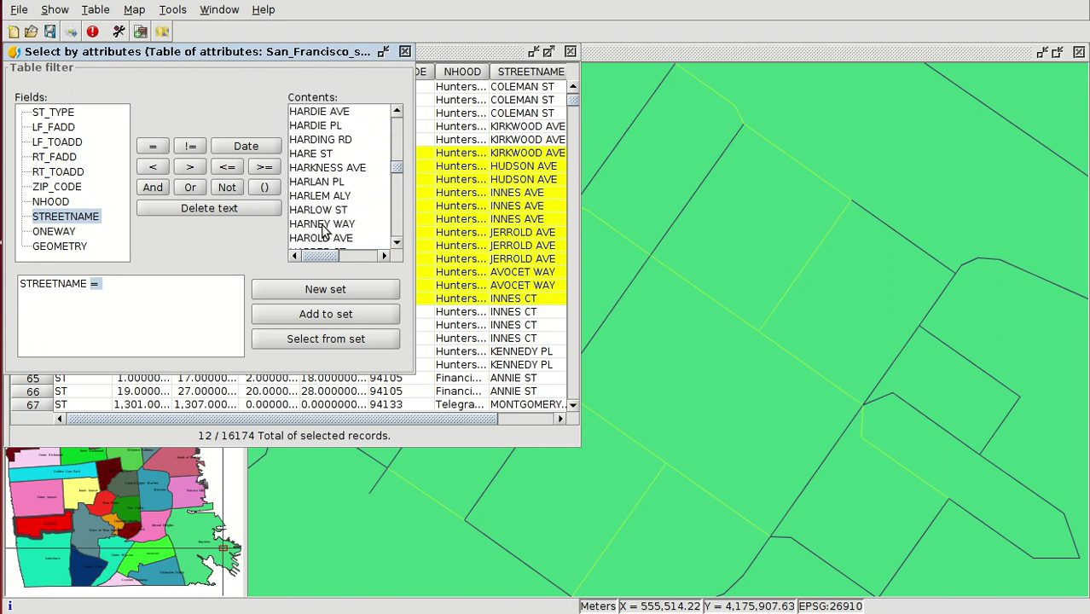
{"action": "scroll", "coordinate": [324, 230], "scroll_direction": "down", "scroll_amount": 12}
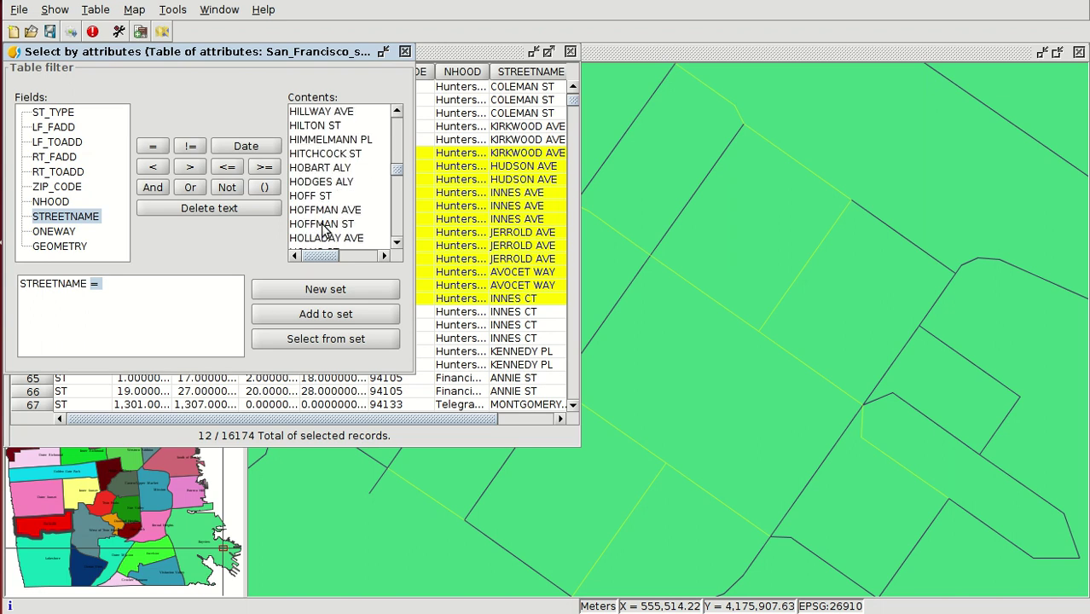
{"action": "scroll", "coordinate": [325, 232], "scroll_direction": "down", "scroll_amount": 9}
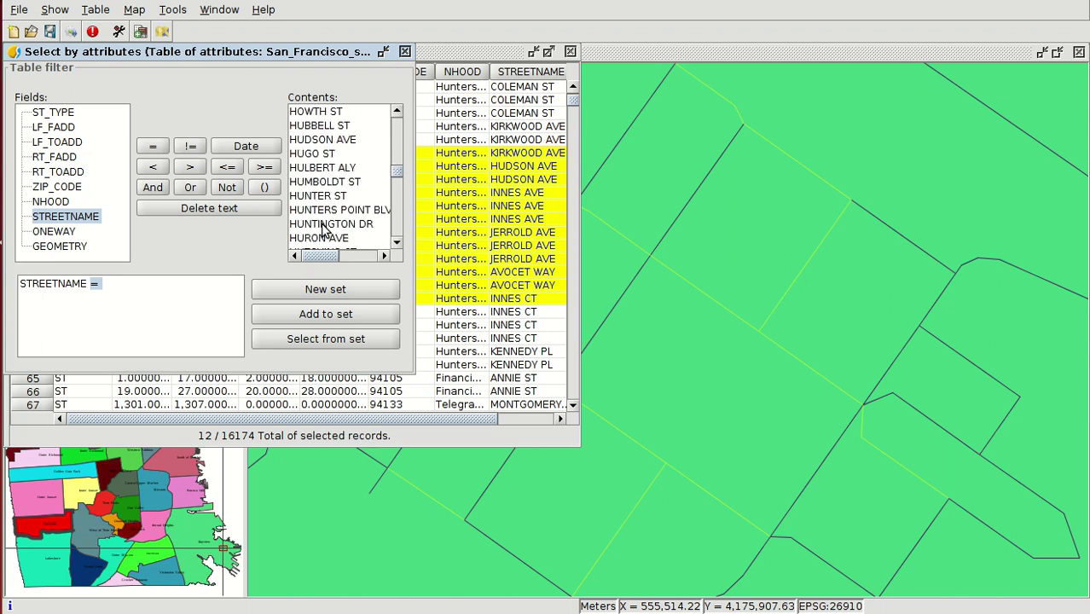
{"action": "scroll", "coordinate": [323, 228], "scroll_direction": "up", "scroll_amount": 1}
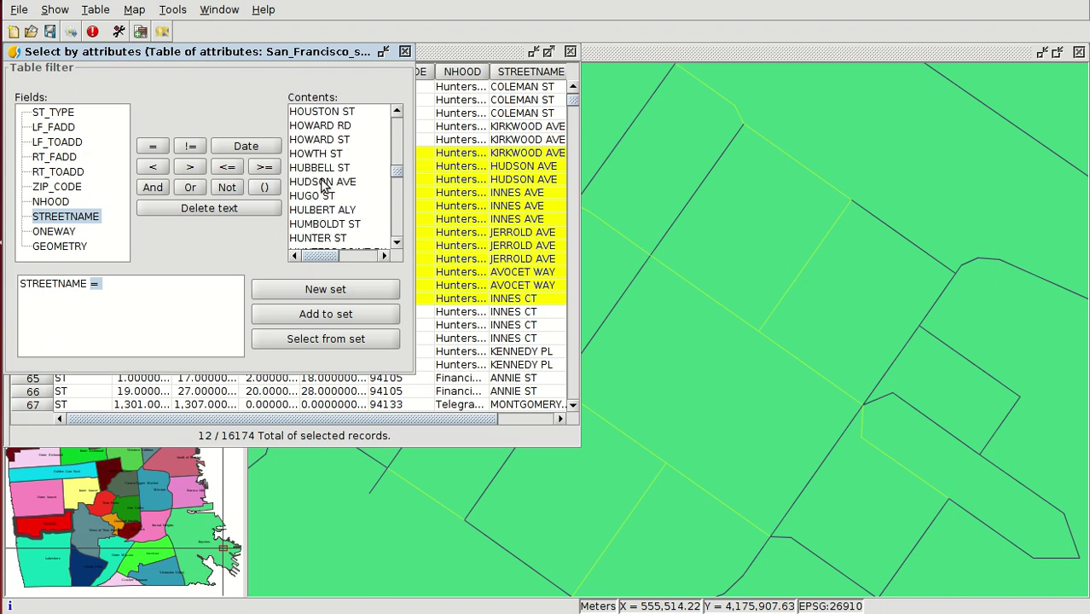
{"action": "double_click", "coordinate": [312, 186]}
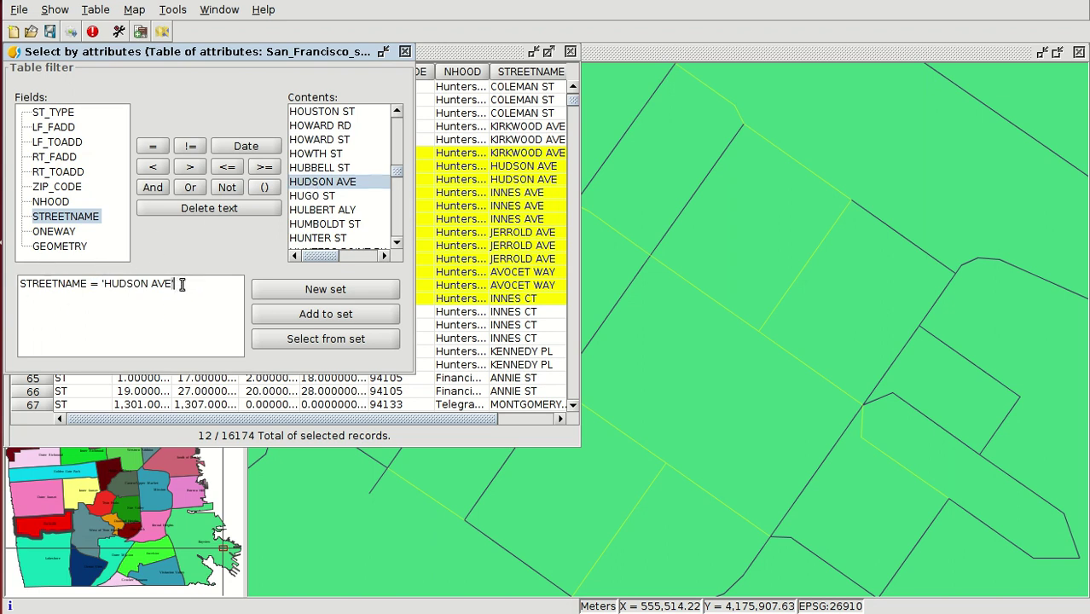
{"action": "left_click", "coordinate": [103, 283]}
{"action": "left_click", "coordinate": [331, 293]}
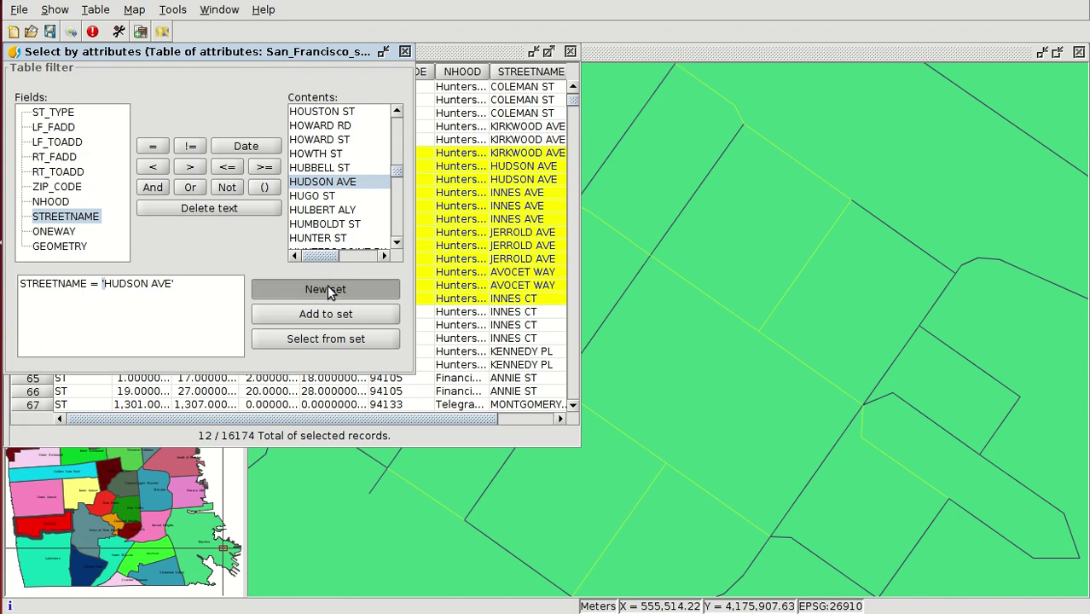
{"action": "left_click", "coordinate": [406, 52]}
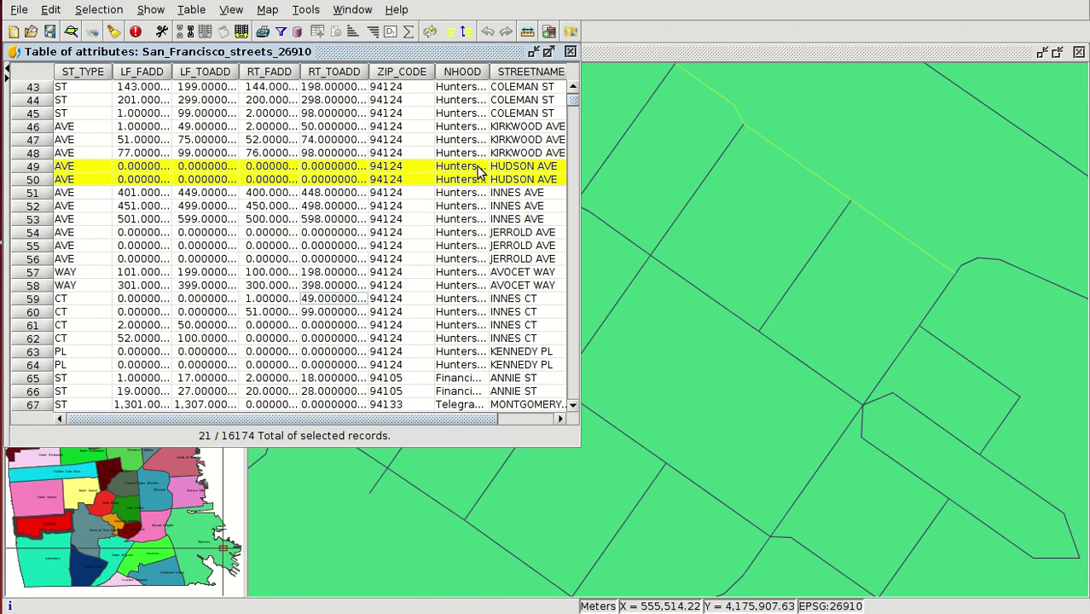
{"action": "scroll", "coordinate": [503, 175], "scroll_direction": "up", "scroll_amount": 6}
{"action": "scroll", "coordinate": [501, 188], "scroll_direction": "down", "scroll_amount": 14}
{"action": "scroll", "coordinate": [502, 183], "scroll_direction": "down", "scroll_amount": 20}
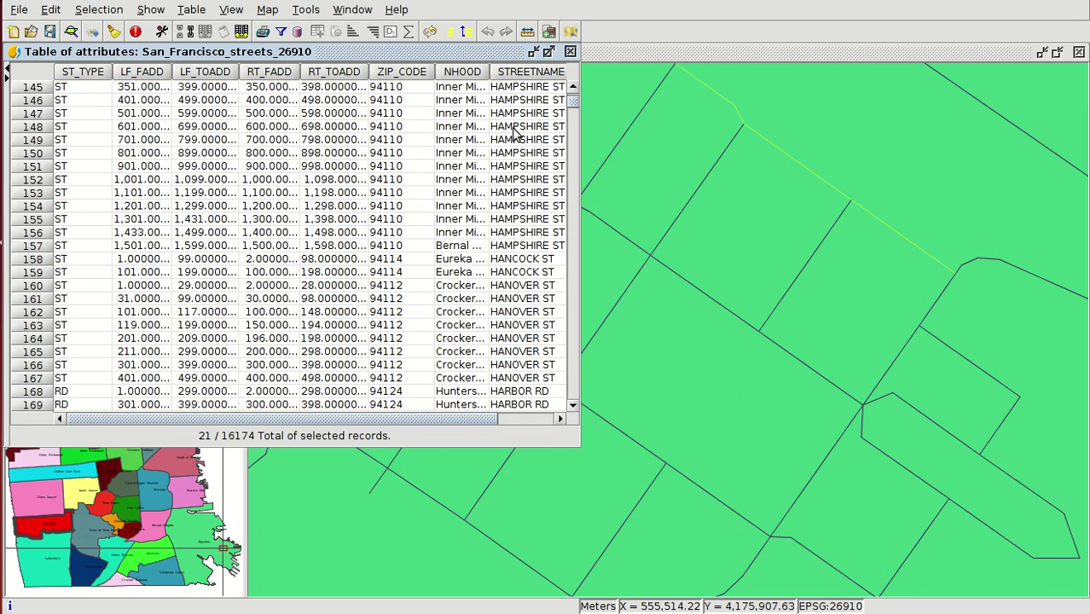
{"action": "scroll", "coordinate": [502, 171], "scroll_direction": "up", "scroll_amount": 20}
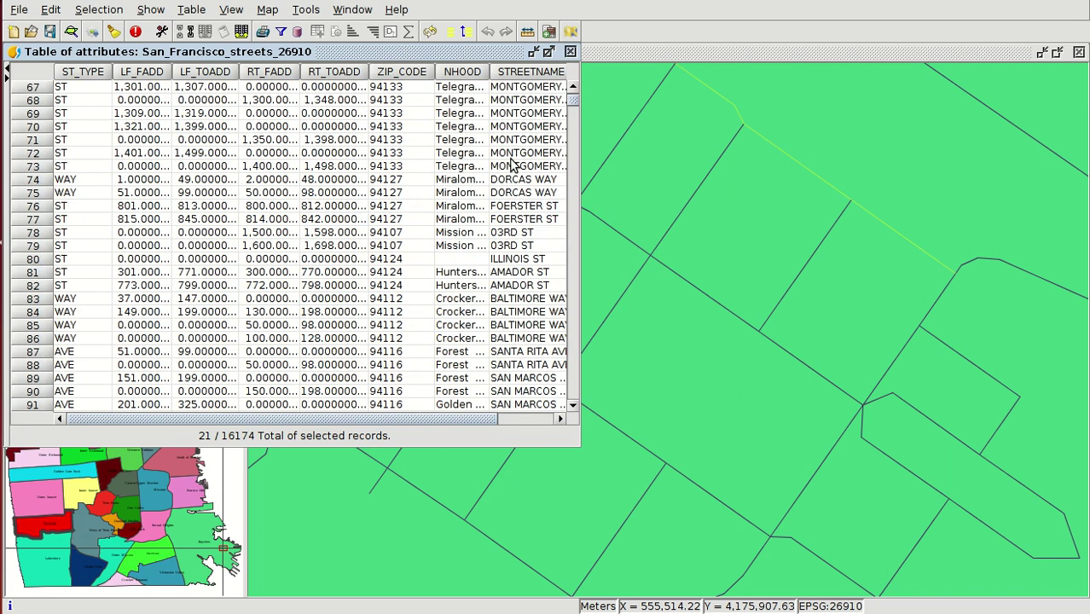
{"action": "scroll", "coordinate": [499, 154], "scroll_direction": "up", "scroll_amount": 10}
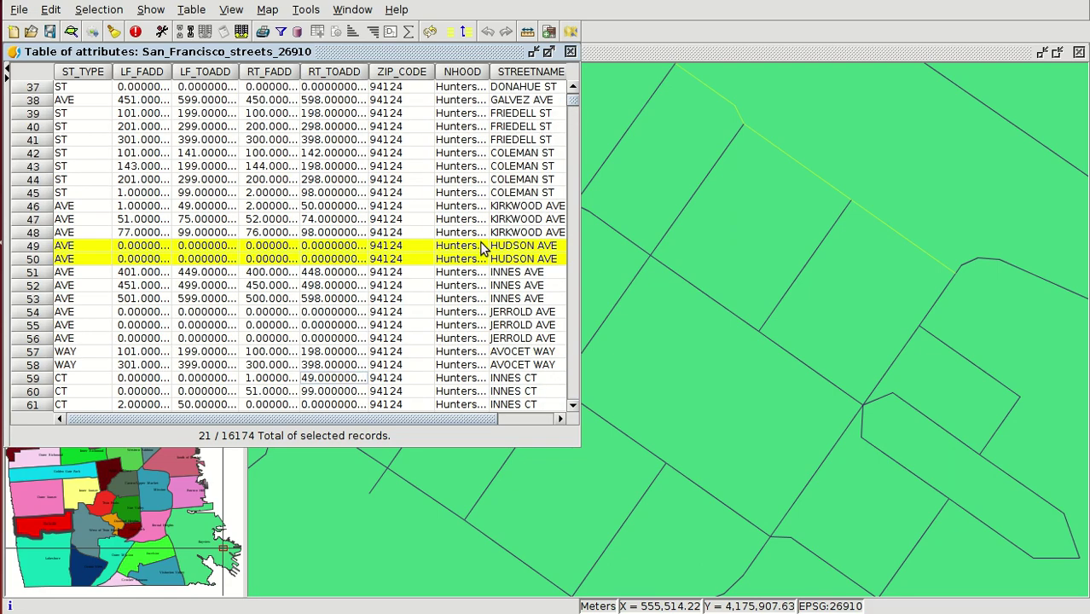
{"action": "left_click_drag", "start_coordinate": [575, 101], "coordinate": [579, 407]}
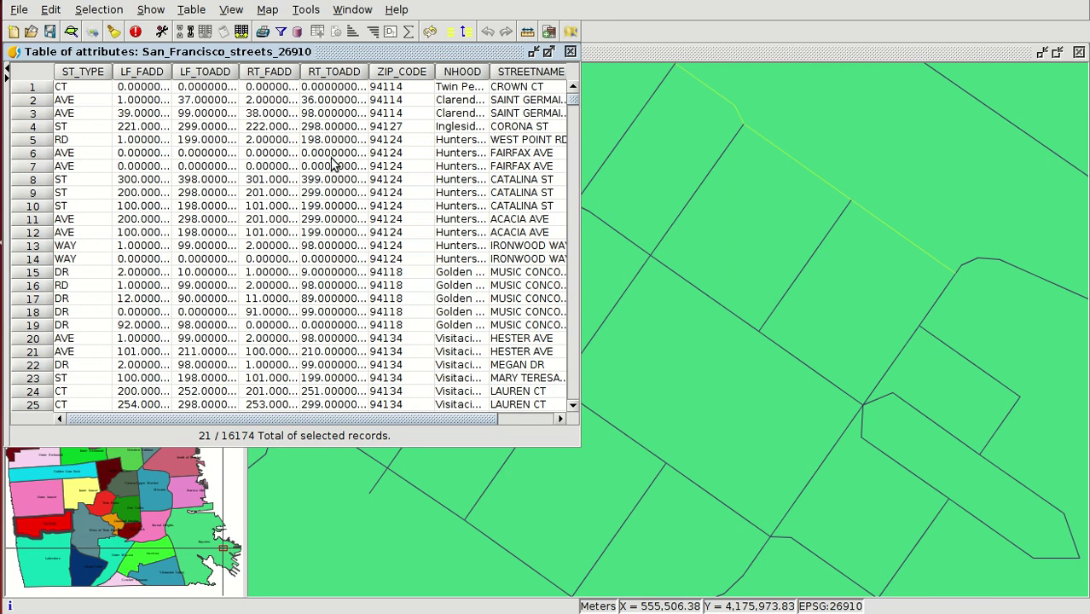
{"action": "left_click", "coordinate": [466, 33]}
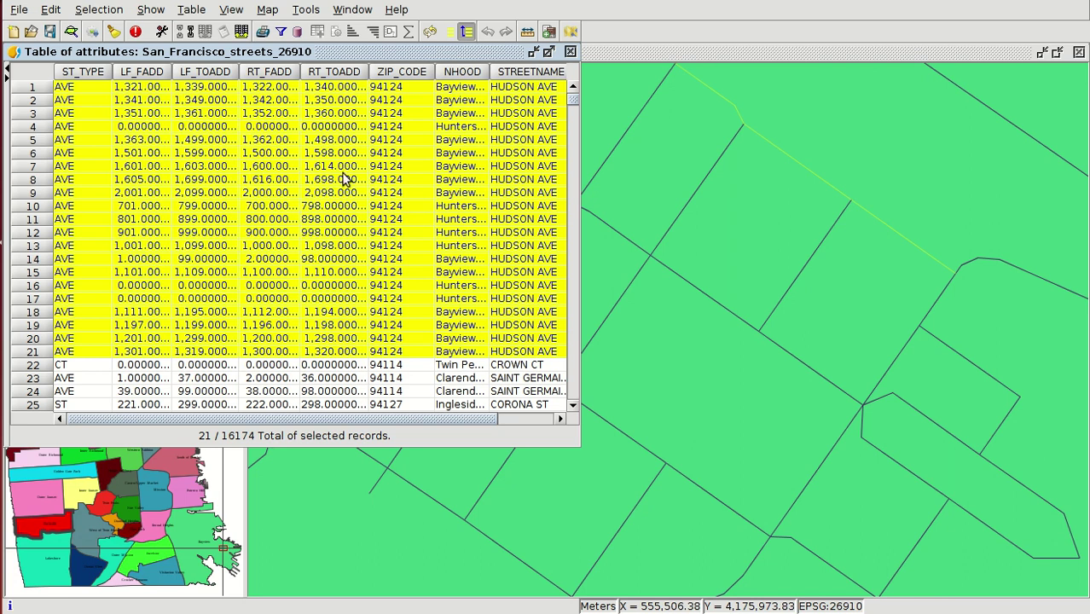
{"action": "left_click", "coordinate": [72, 33]}
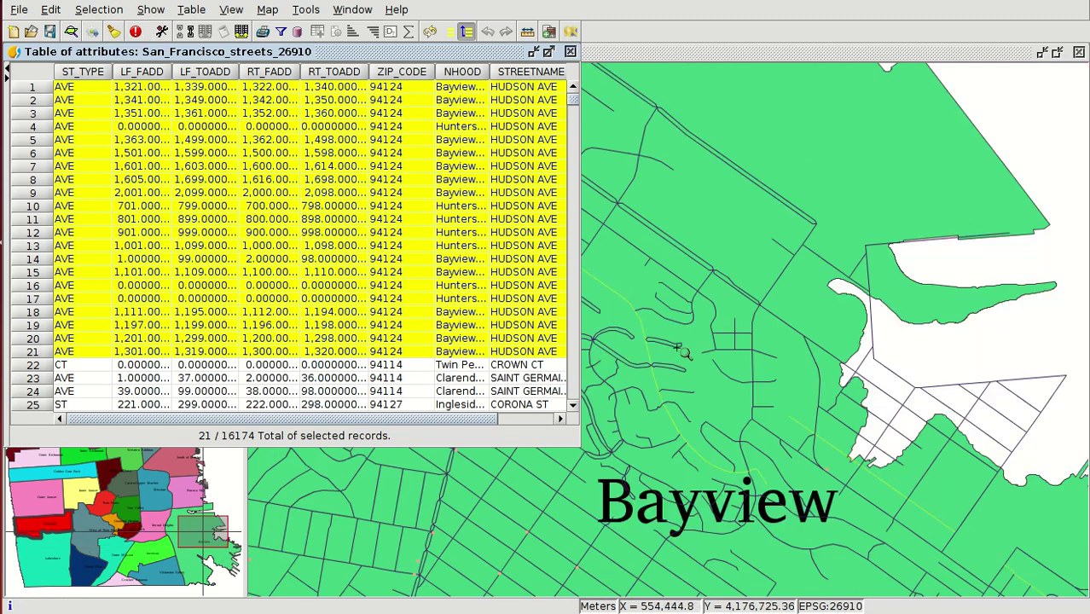
{"action": "left_click", "coordinate": [570, 52]}
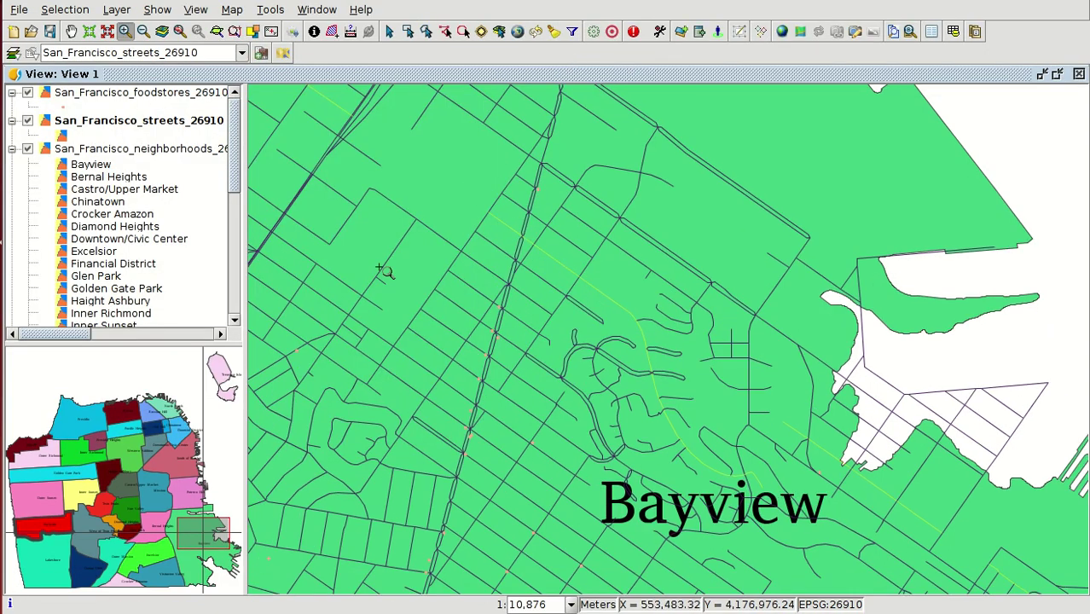
- Set the streets layer's line symbol width to 3.00
{"action": "double_click", "coordinate": [64, 138]}
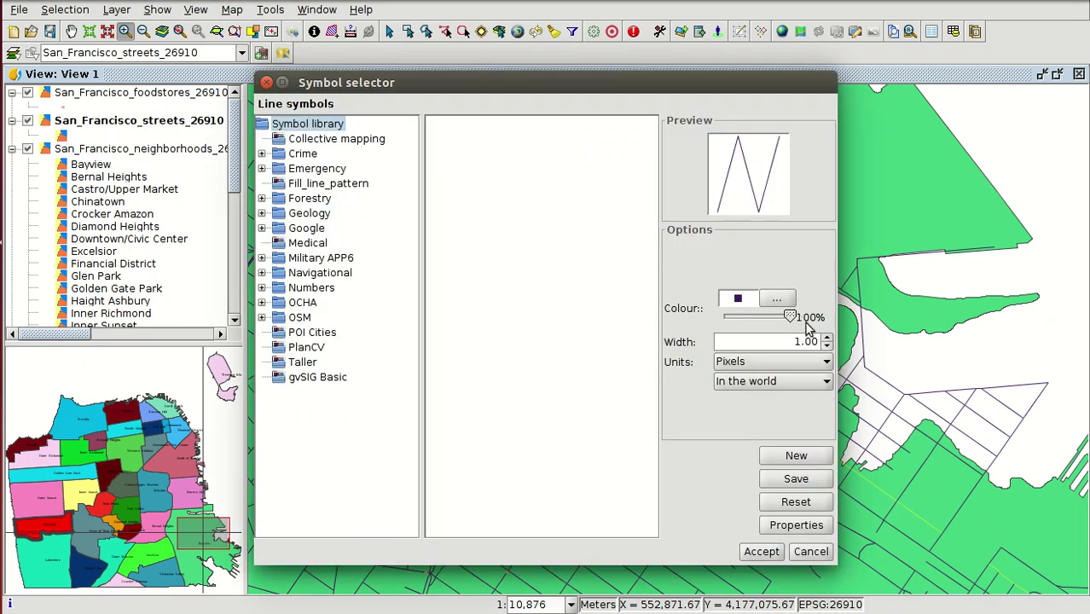
{"action": "left_click", "coordinate": [827, 338]}
{"action": "left_click", "coordinate": [828, 338]}
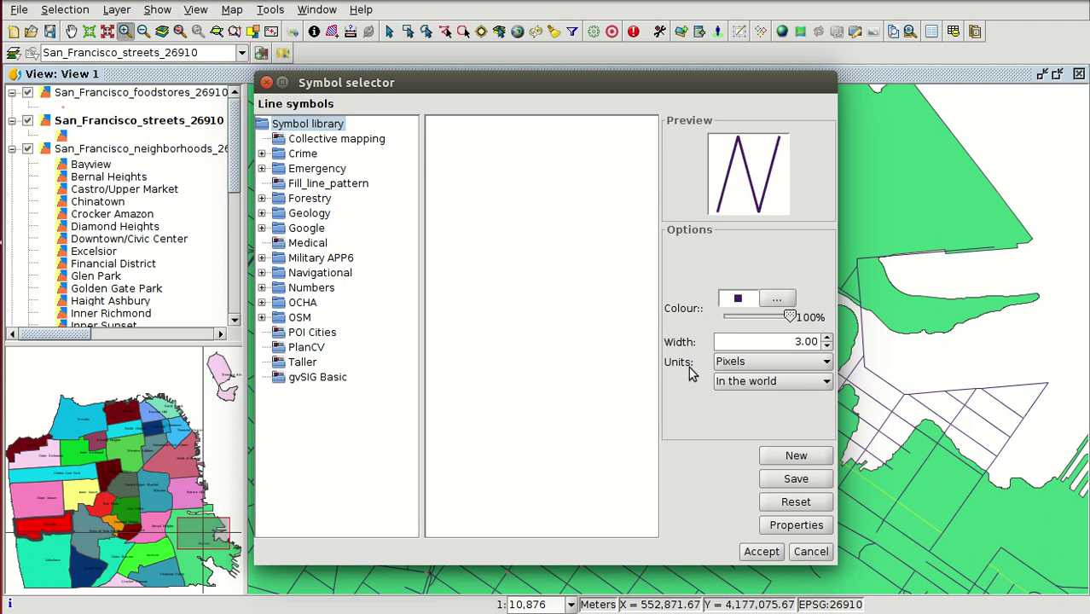
{"action": "left_click", "coordinate": [761, 551]}
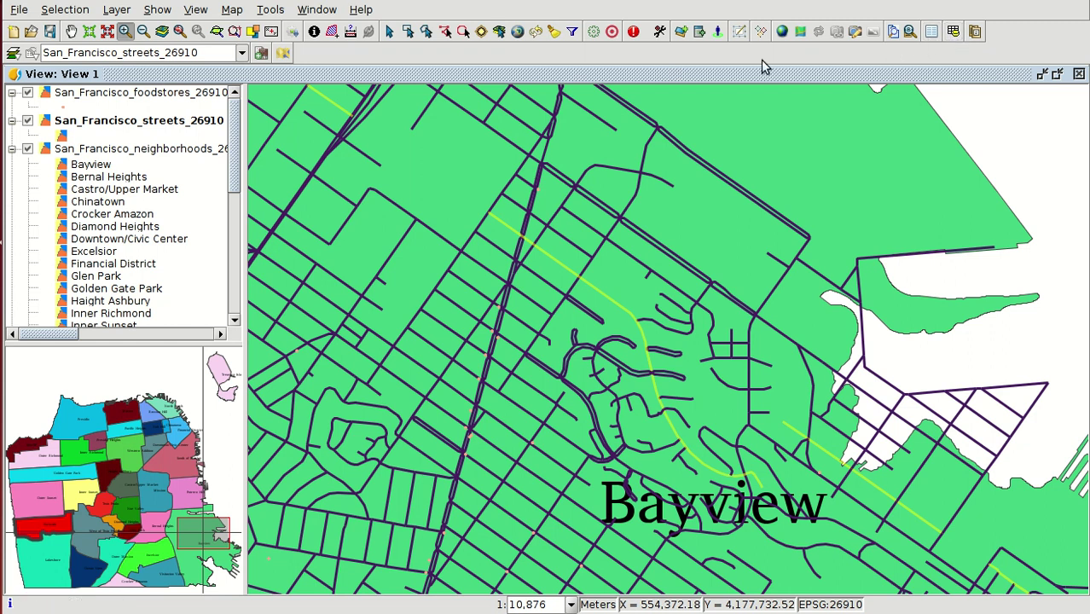
- Open the neighborhoods layer's attribute table and widen its NAME column
{"action": "left_click", "coordinate": [165, 150]}
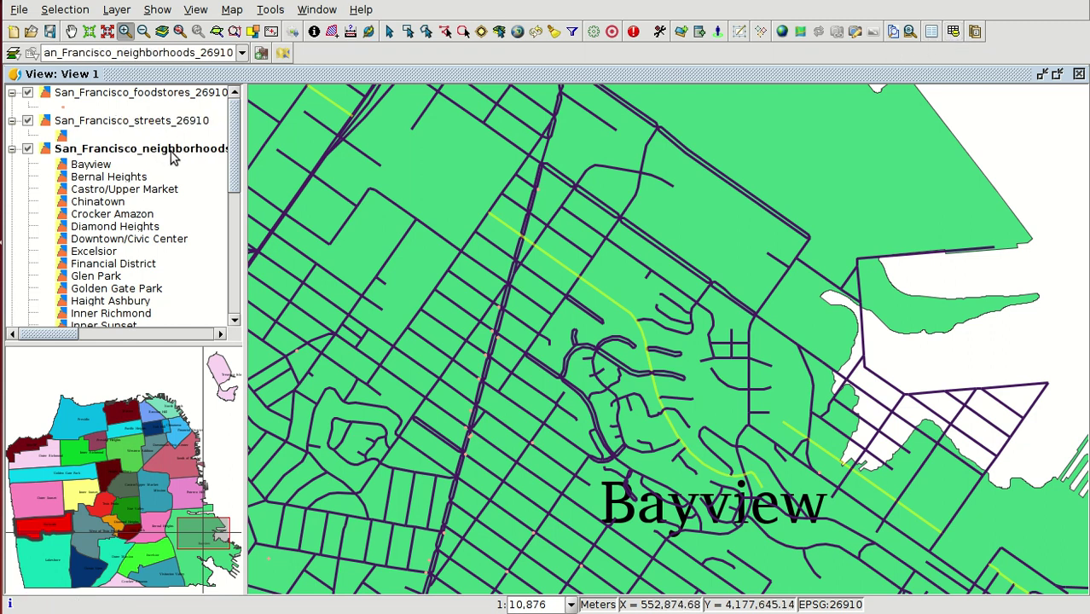
{"action": "left_click", "coordinate": [953, 32]}
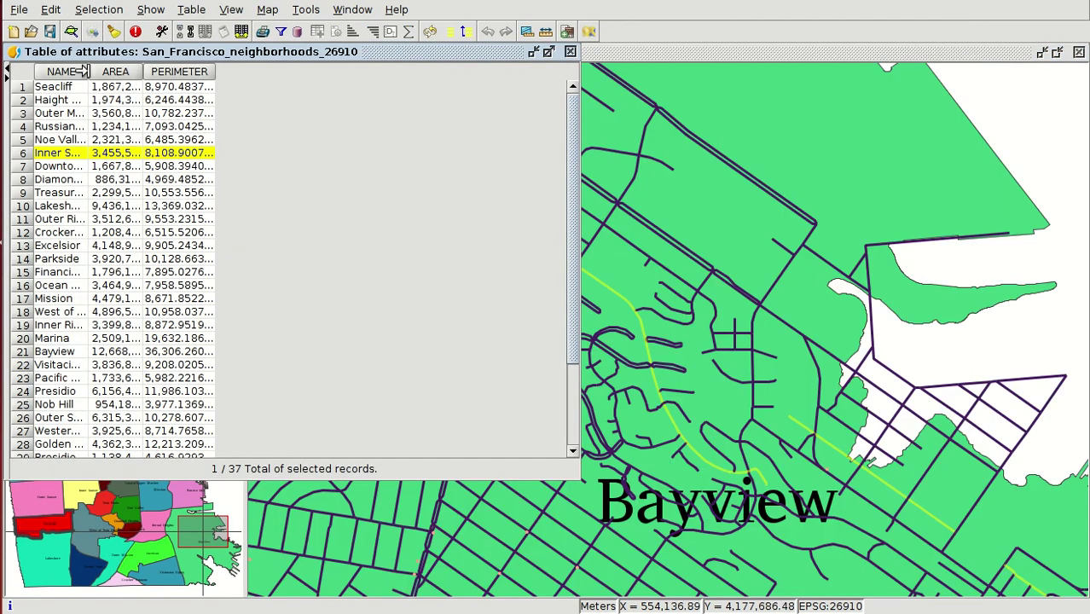
{"action": "left_click_drag", "start_coordinate": [90, 75], "coordinate": [310, 75]}
{"action": "scroll", "coordinate": [180, 226], "scroll_direction": "down", "scroll_amount": 2}
{"action": "scroll", "coordinate": [213, 222], "scroll_direction": "up", "scroll_amount": 2}
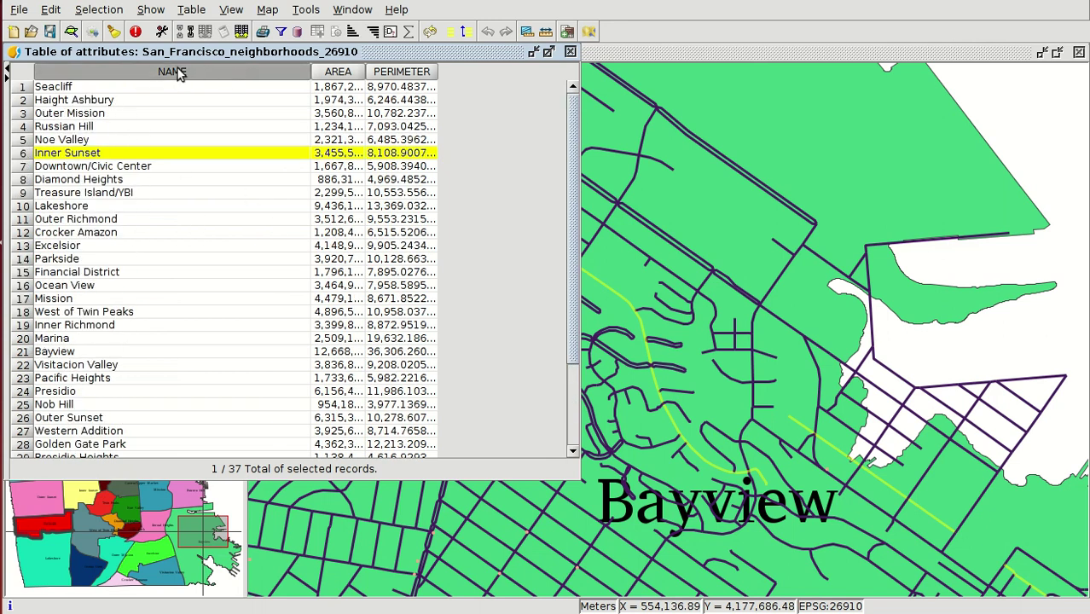
- Sort by NAME ascending, select Financial District, zoom to it, and close the table
{"action": "left_click", "coordinate": [355, 32]}
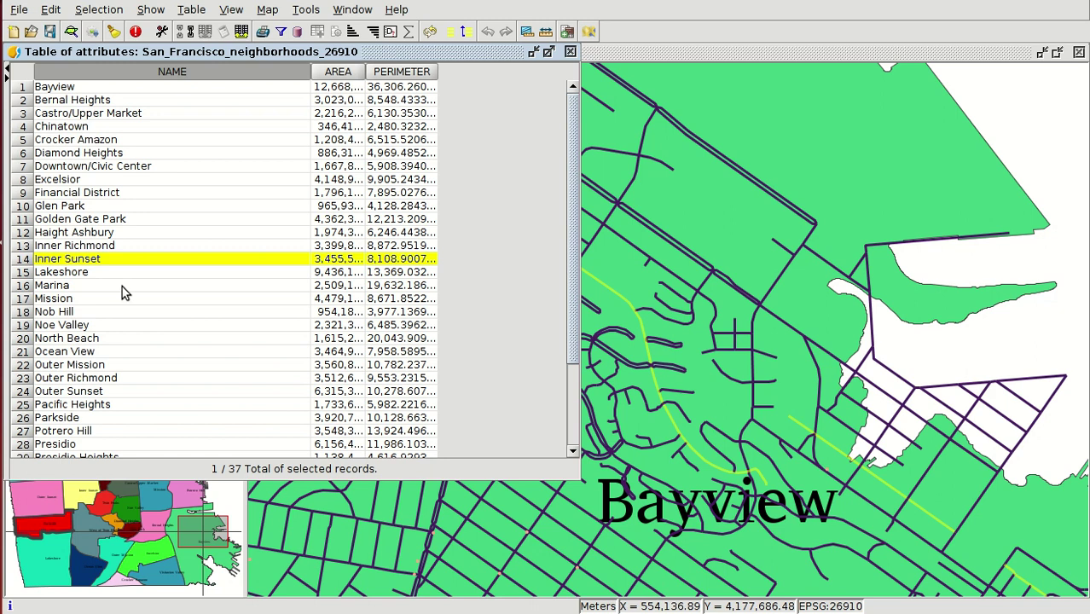
{"action": "scroll", "coordinate": [122, 307], "scroll_direction": "down", "scroll_amount": 2}
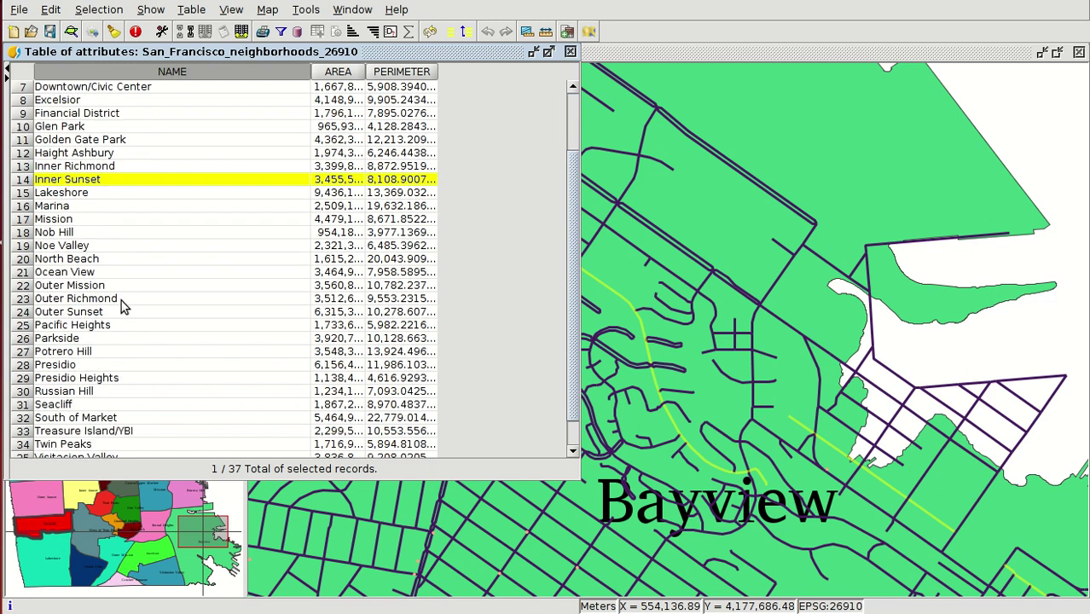
{"action": "scroll", "coordinate": [122, 300], "scroll_direction": "up", "scroll_amount": 1}
{"action": "left_click", "coordinate": [73, 156]}
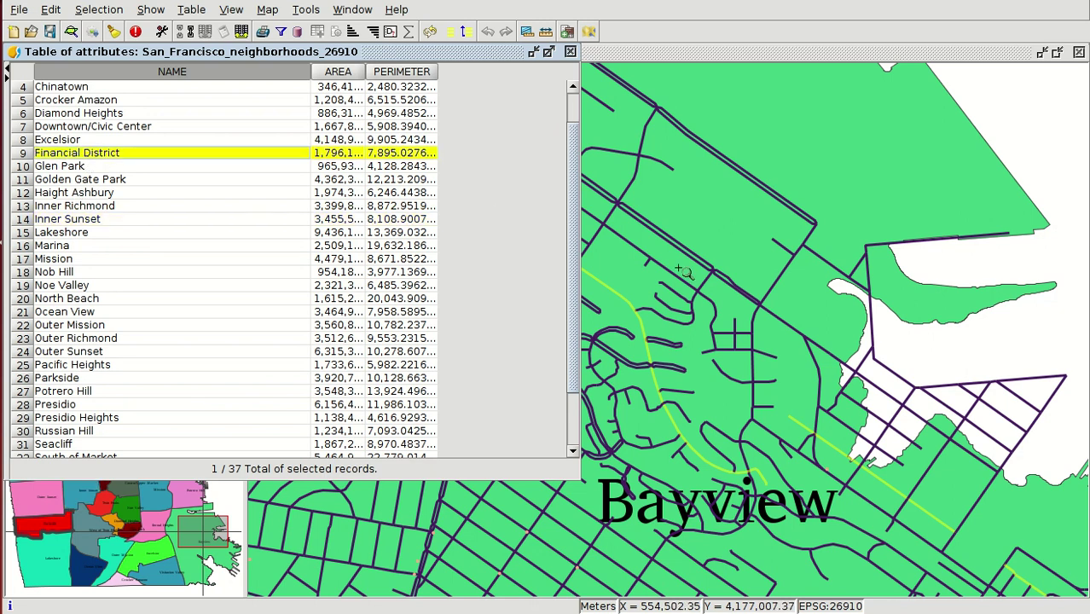
{"action": "left_click", "coordinate": [71, 32]}
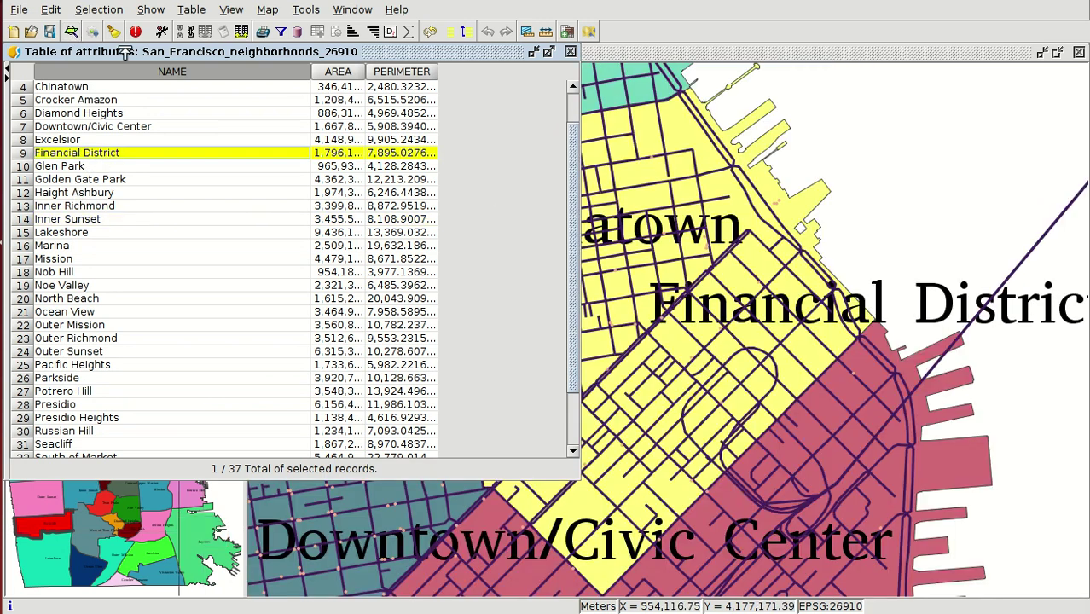
{"action": "left_click", "coordinate": [570, 52]}
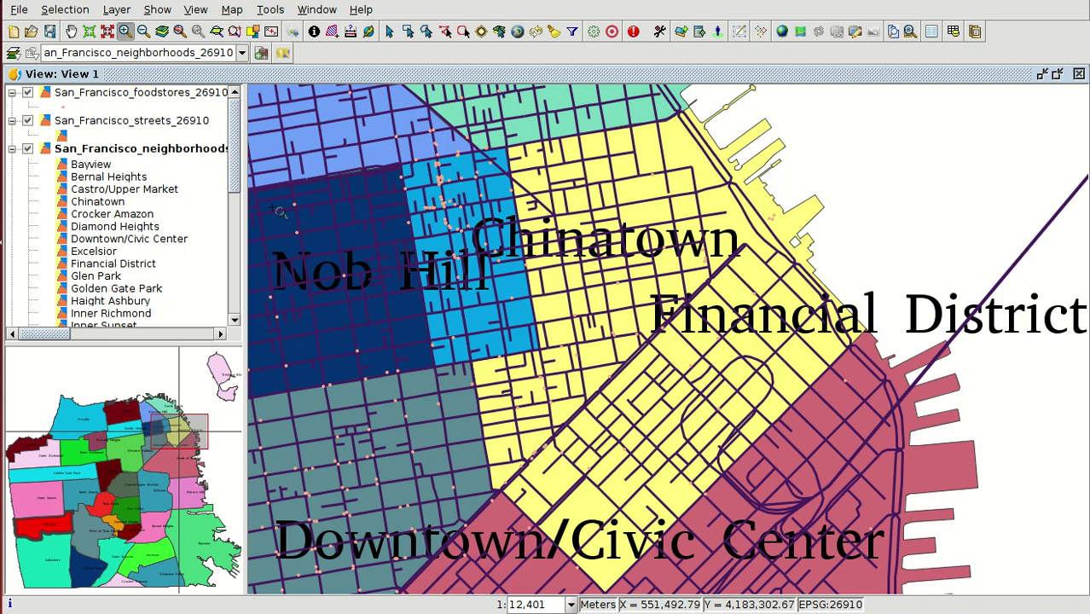
- Make San_Francisco_foodstores_26910 the active layer
{"action": "left_click", "coordinate": [65, 10]}
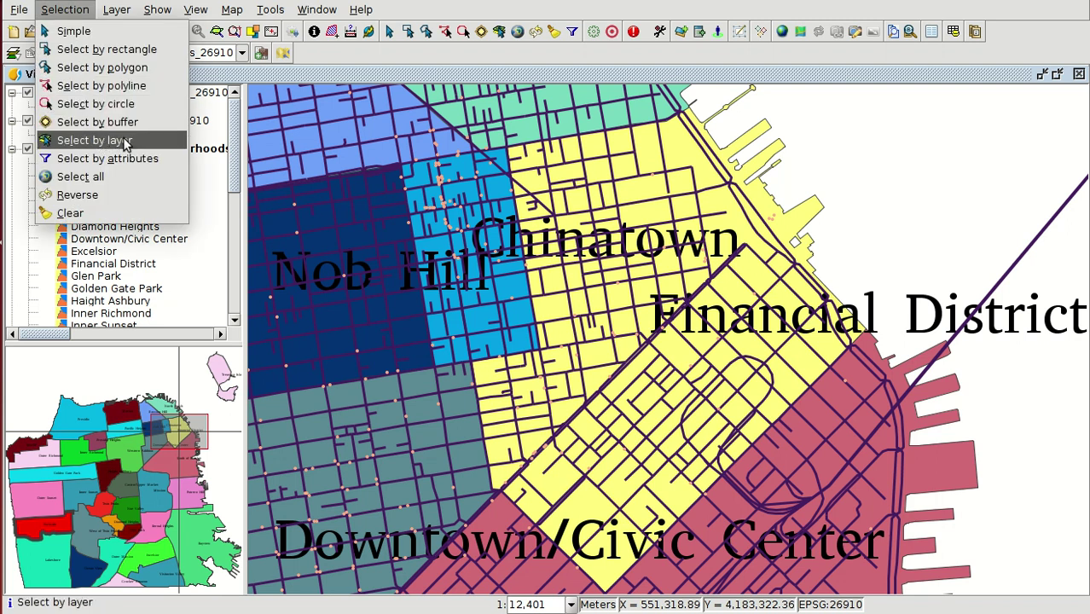
{"action": "left_click", "coordinate": [206, 82]}
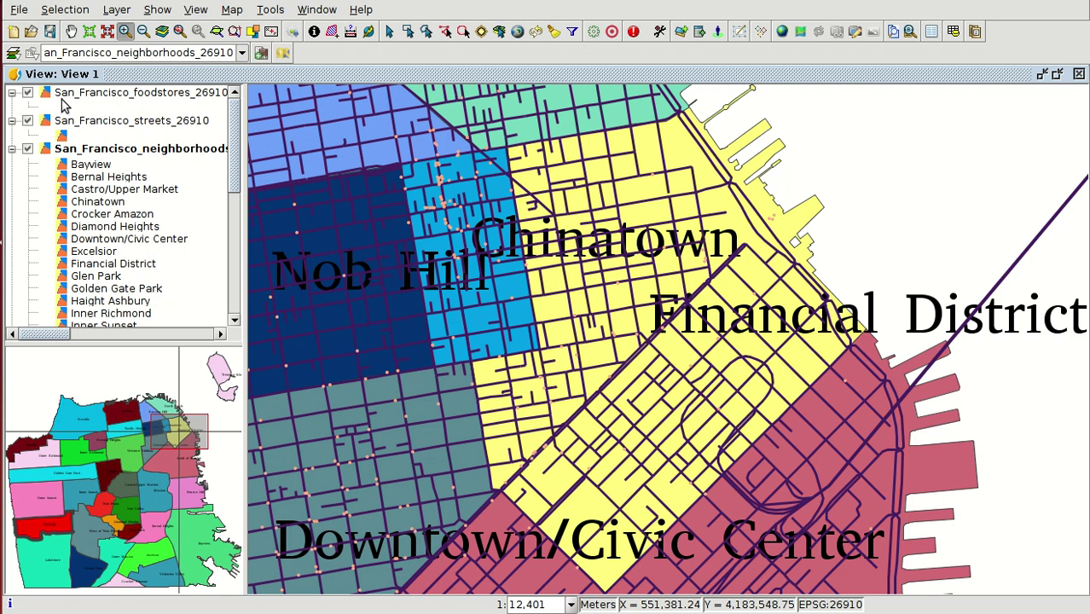
{"action": "left_click", "coordinate": [115, 94]}
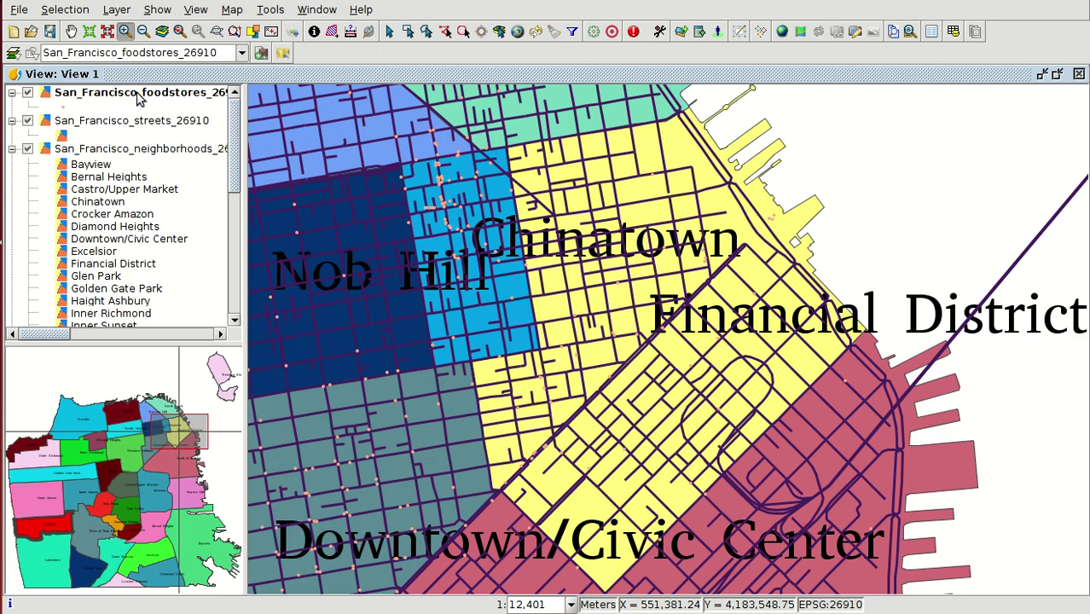
- Enlarge the foodstores point markers to size 9
{"action": "double_click", "coordinate": [64, 108]}
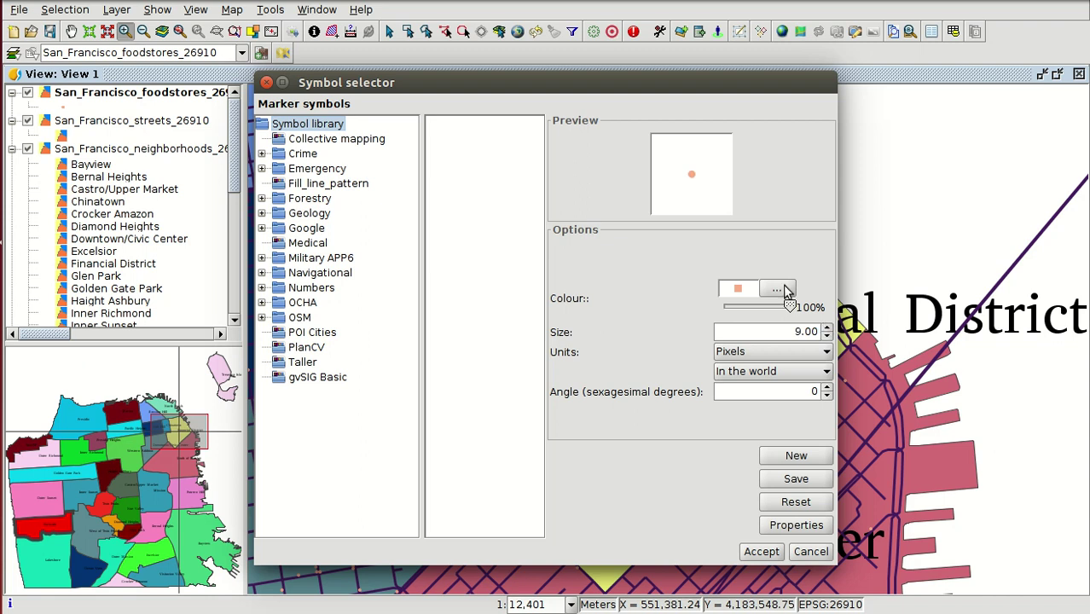
{"action": "left_click", "coordinate": [763, 552]}
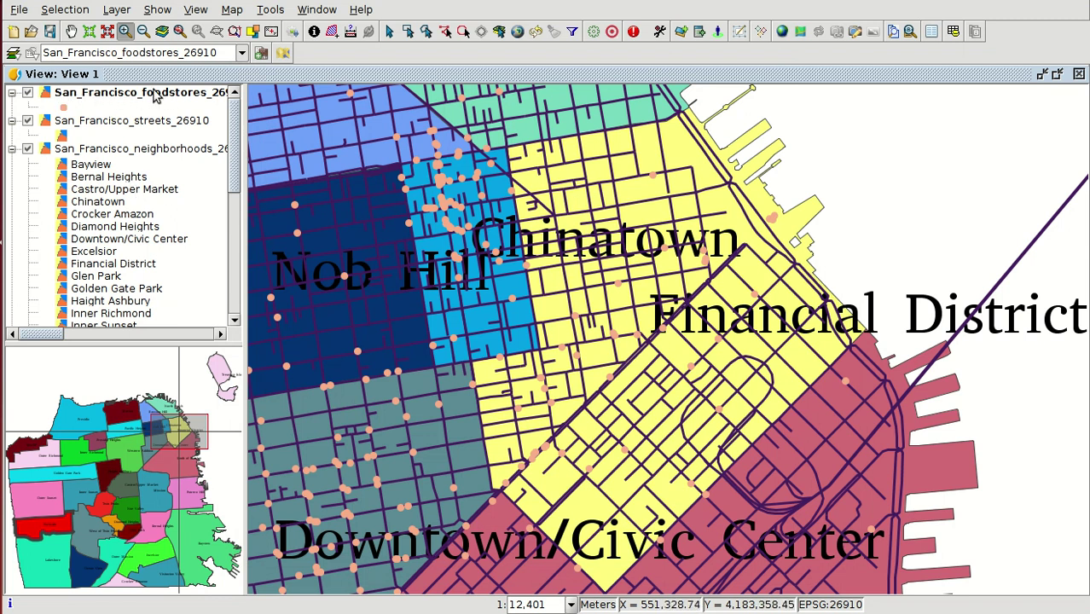
- Select food stores intersected with the selected San_Francisco_neighborhoods_26910 feature as a new set
{"action": "left_click", "coordinate": [67, 9]}
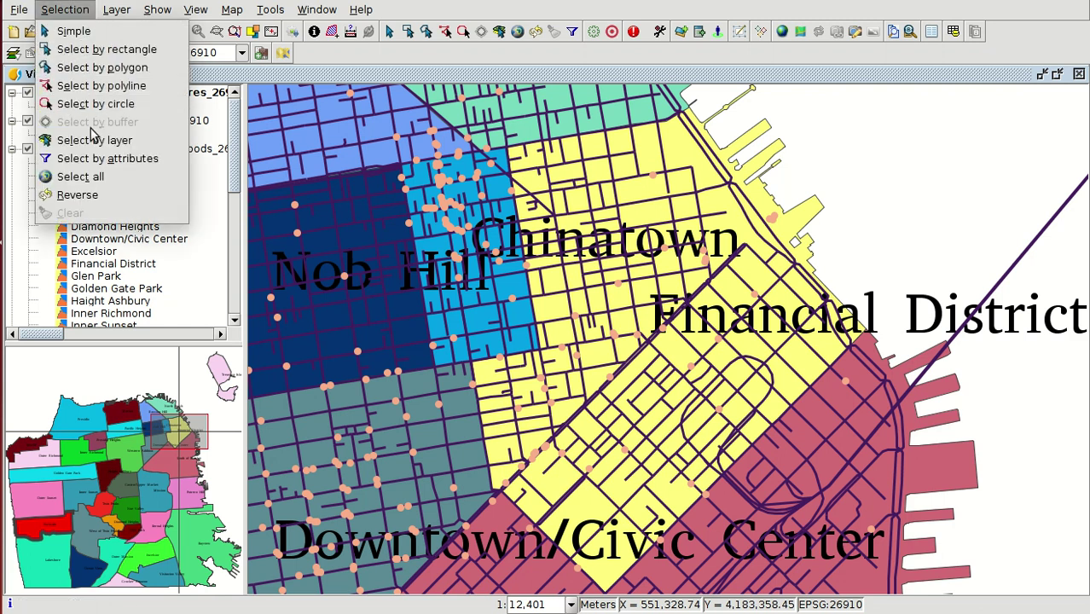
{"action": "left_click", "coordinate": [130, 148]}
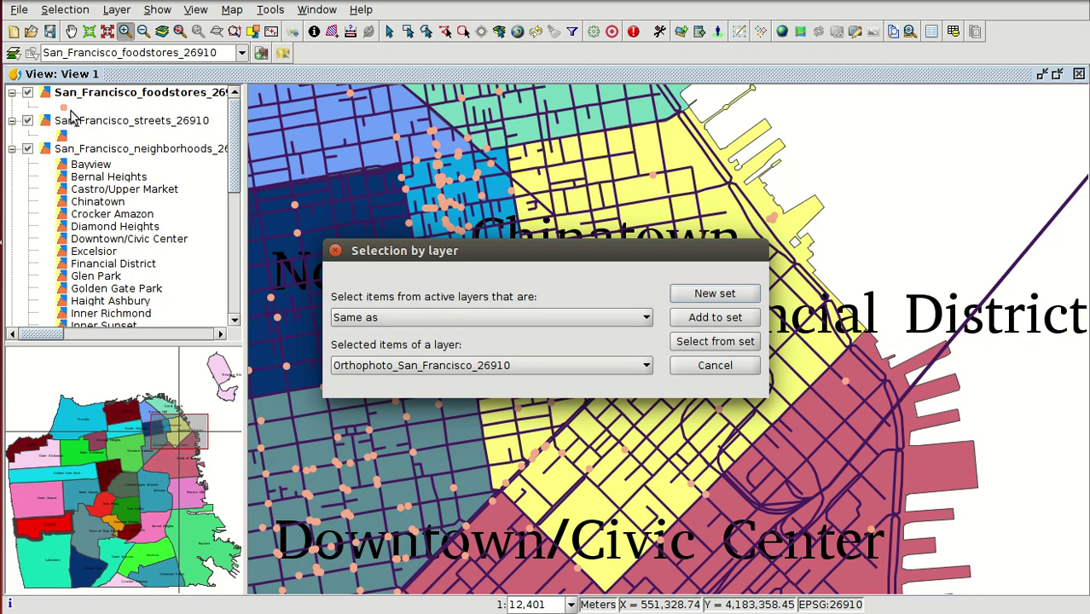
{"action": "left_click", "coordinate": [442, 317]}
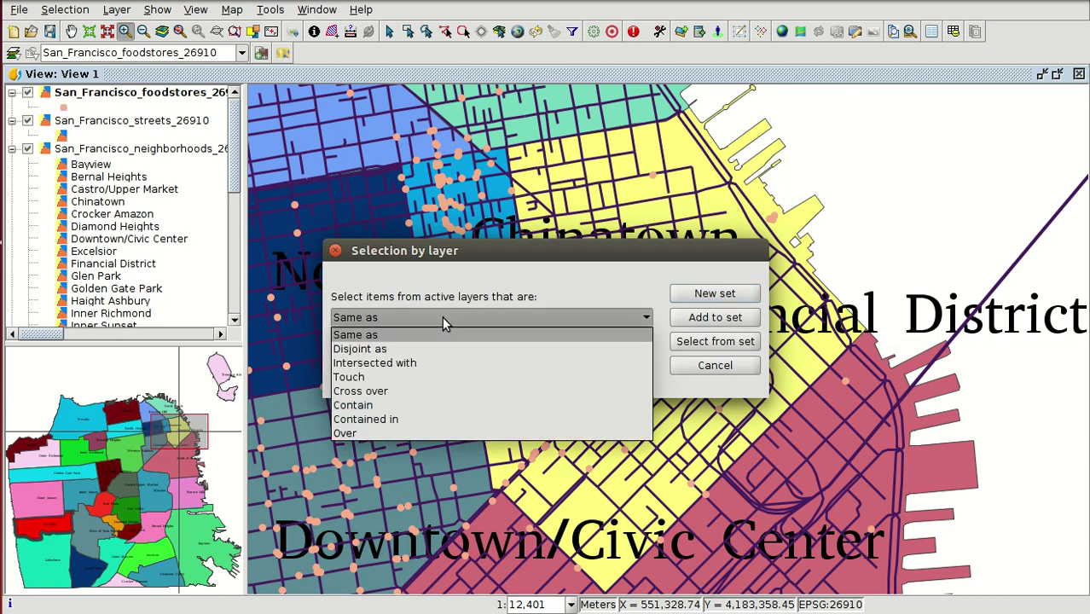
{"action": "left_click", "coordinate": [438, 363]}
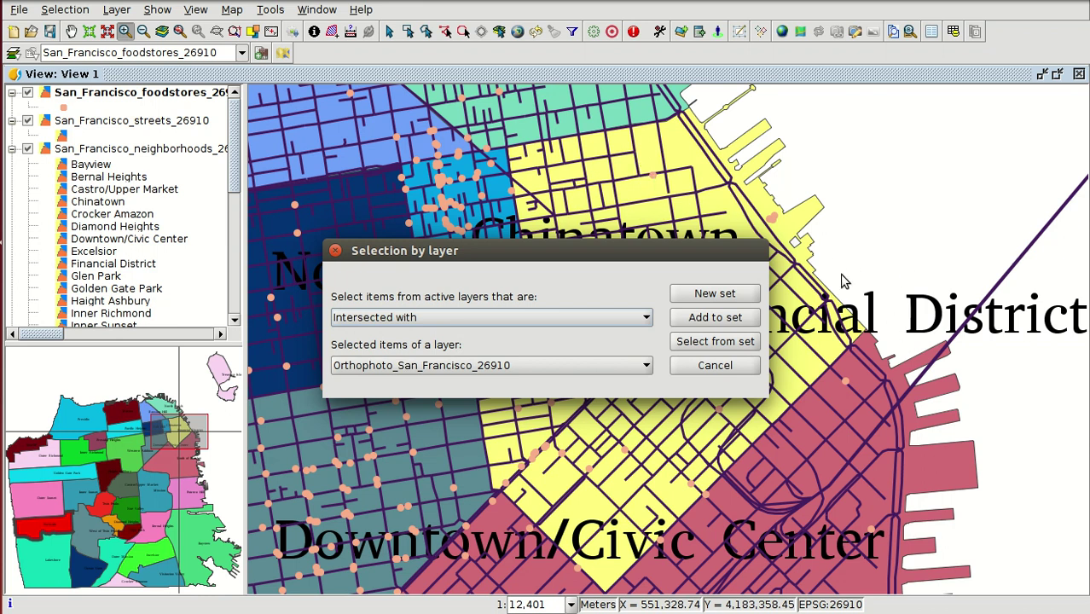
{"action": "left_click", "coordinate": [444, 372]}
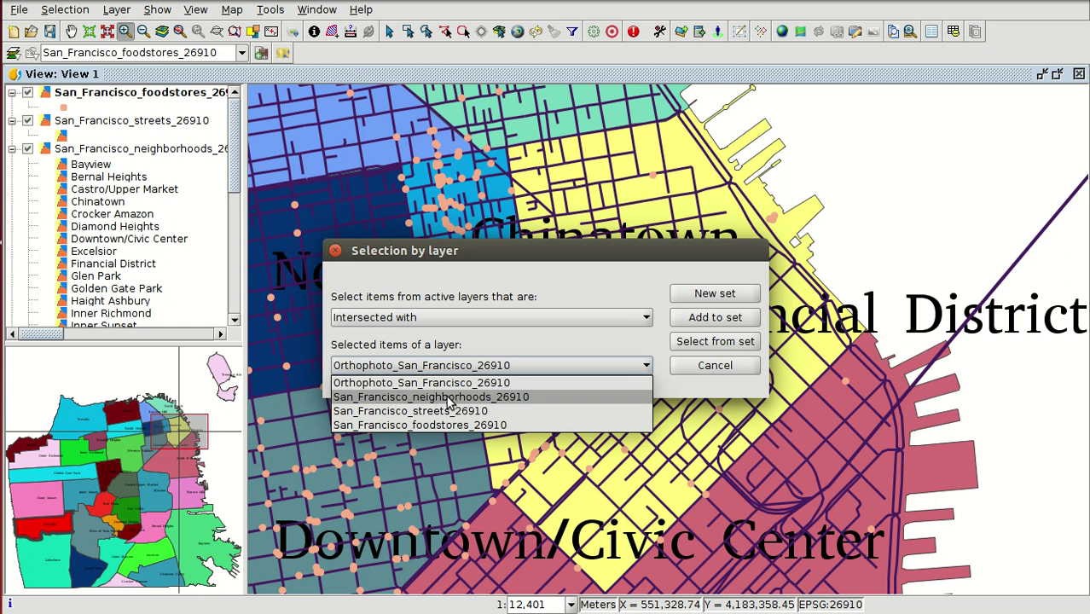
{"action": "left_click", "coordinate": [447, 397]}
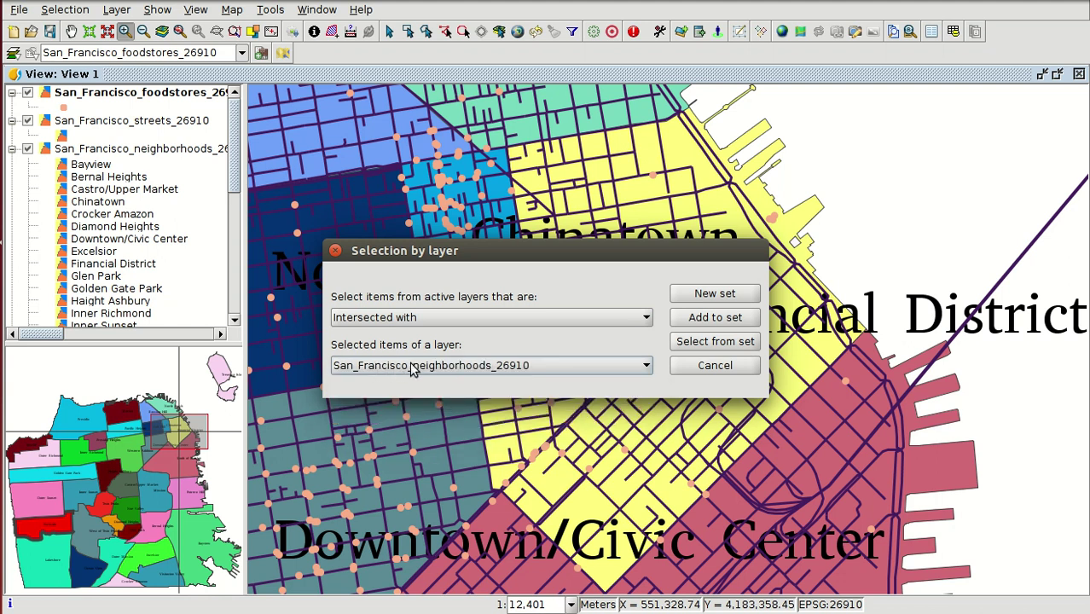
{"action": "left_click", "coordinate": [707, 295]}
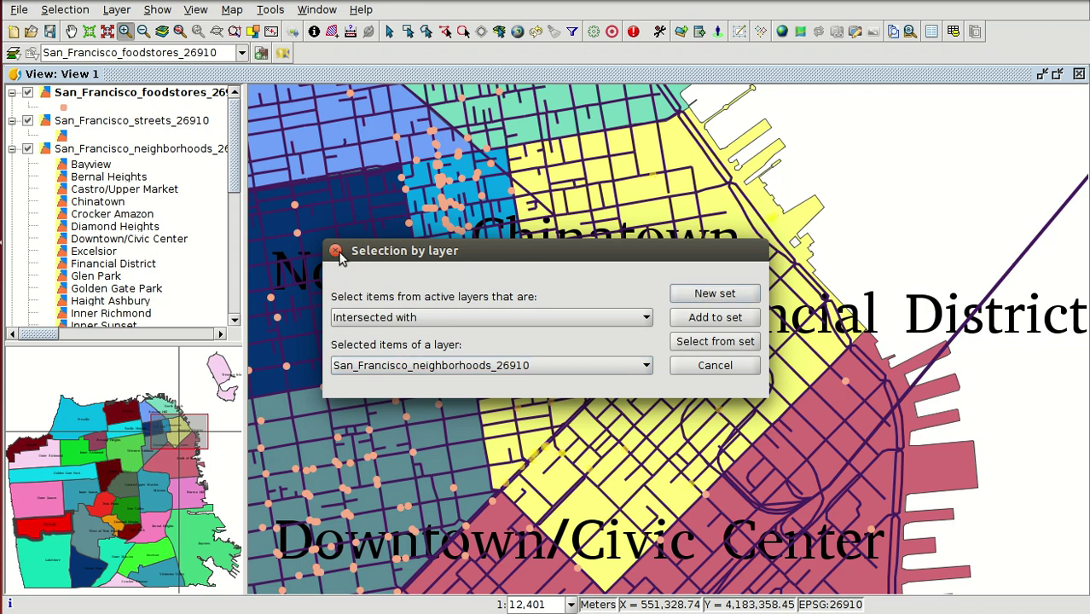
{"action": "left_click", "coordinate": [336, 252]}
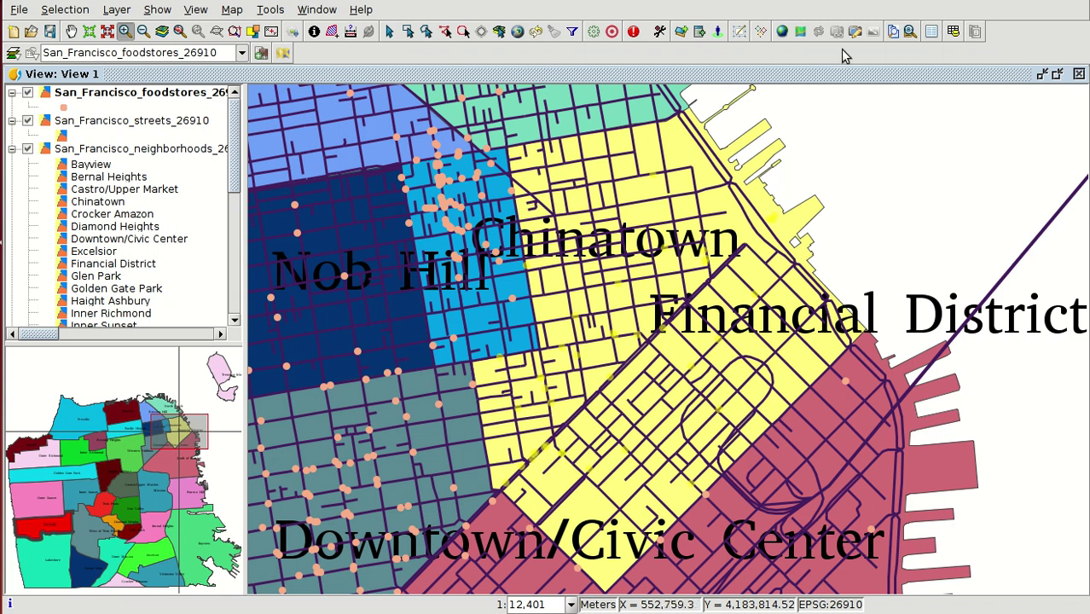
{"action": "left_click", "coordinate": [954, 32]}
{"action": "scroll", "coordinate": [397, 252], "scroll_direction": "down", "scroll_amount": 4}
{"action": "scroll", "coordinate": [399, 249], "scroll_direction": "down", "scroll_amount": 19}
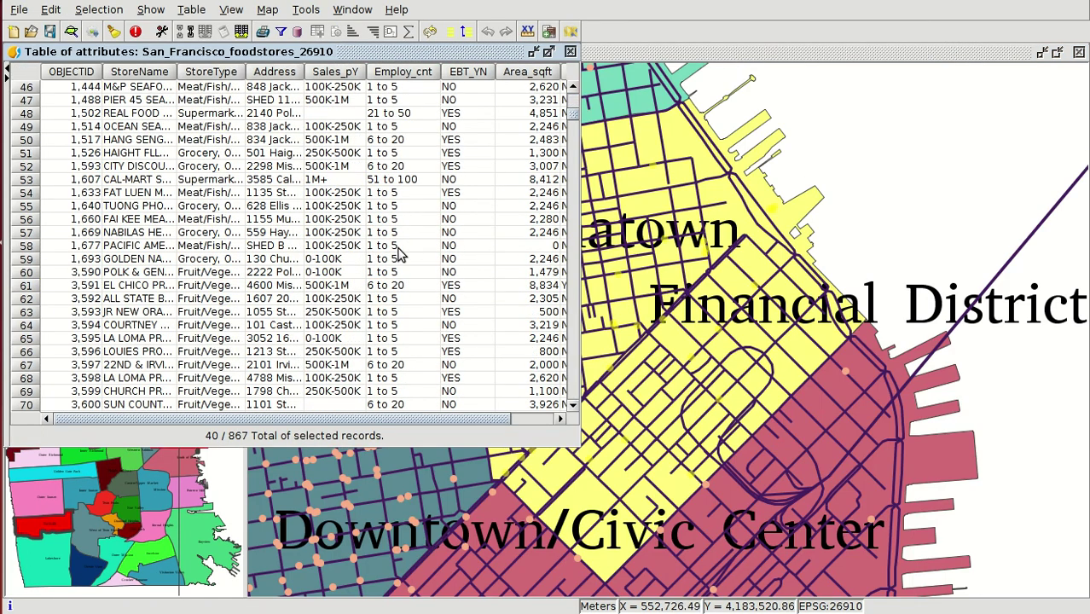
{"action": "scroll", "coordinate": [406, 239], "scroll_direction": "up", "scroll_amount": 13}
{"action": "scroll", "coordinate": [407, 239], "scroll_direction": "up", "scroll_amount": 10}
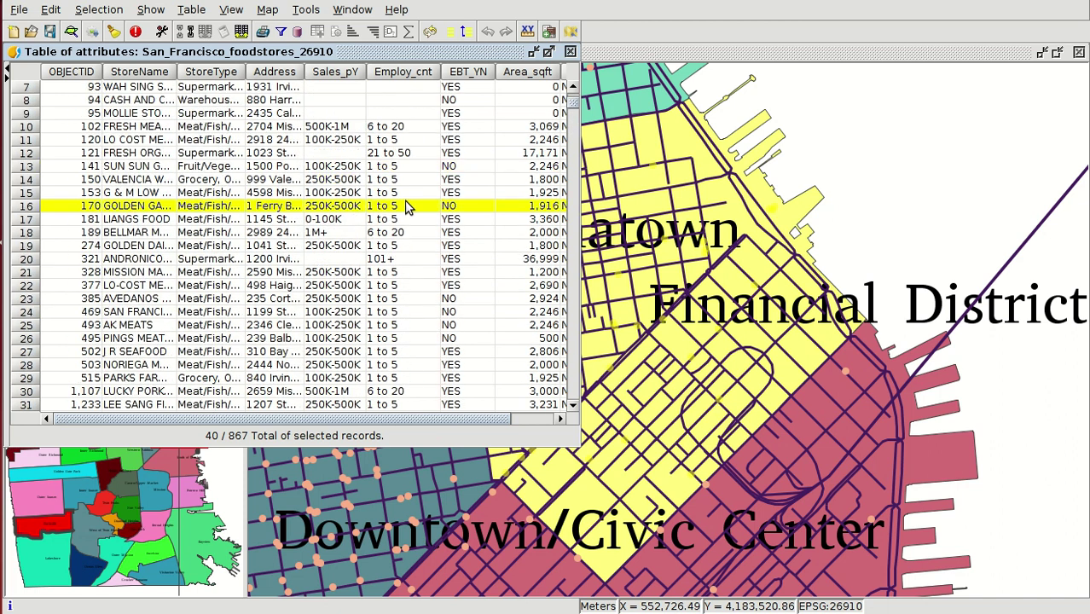
{"action": "left_click", "coordinate": [469, 33]}
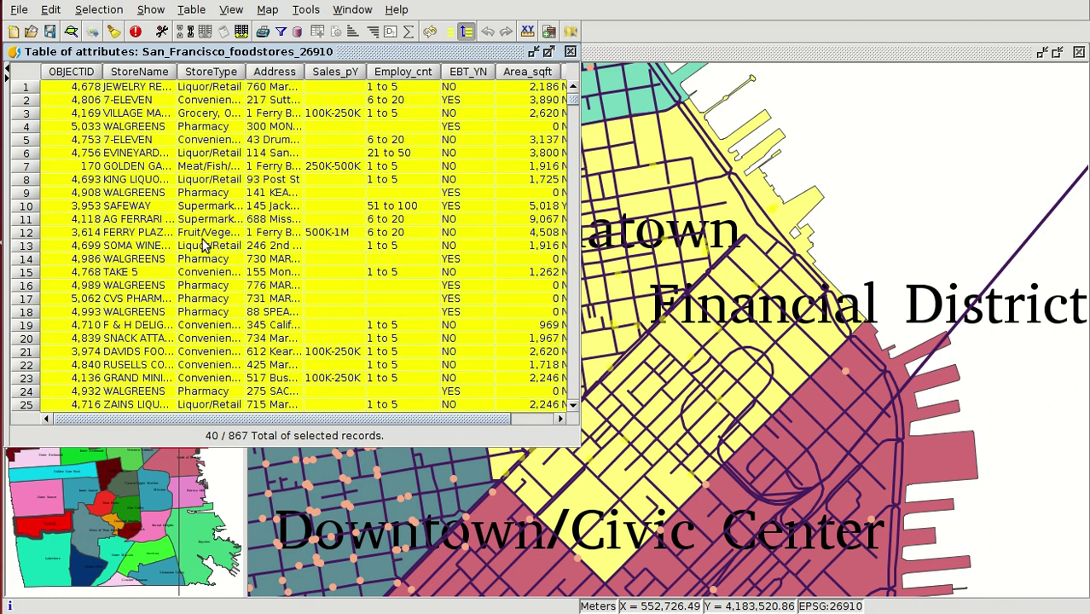
{"action": "scroll", "coordinate": [275, 136], "scroll_direction": "down", "scroll_amount": 6}
{"action": "scroll", "coordinate": [281, 187], "scroll_direction": "up", "scroll_amount": 6}
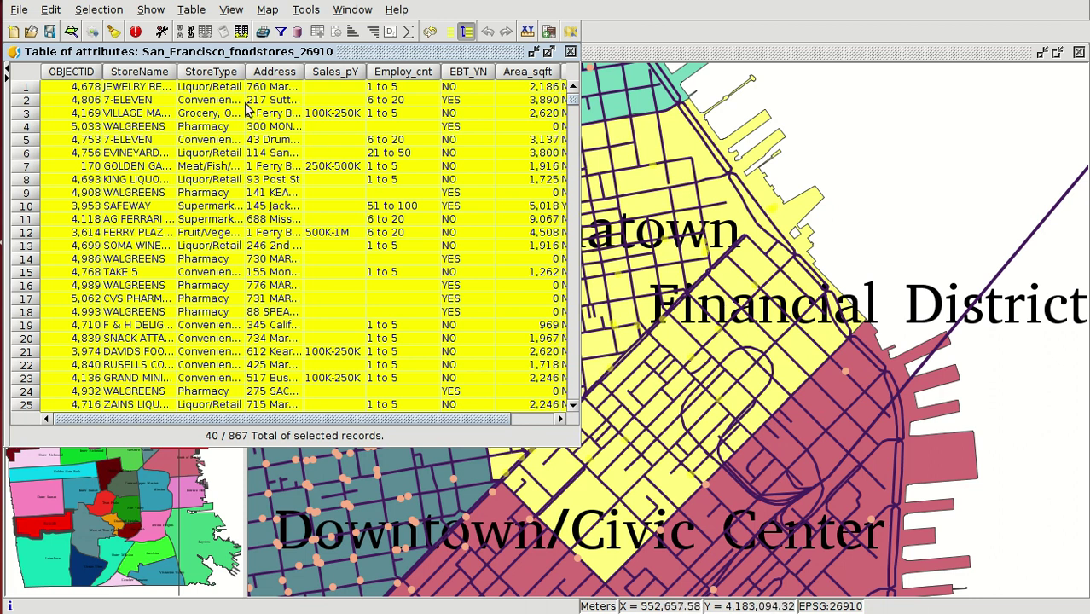
{"action": "left_click", "coordinate": [152, 10]}
{"action": "mouse_move", "coordinate": [58, 10]}
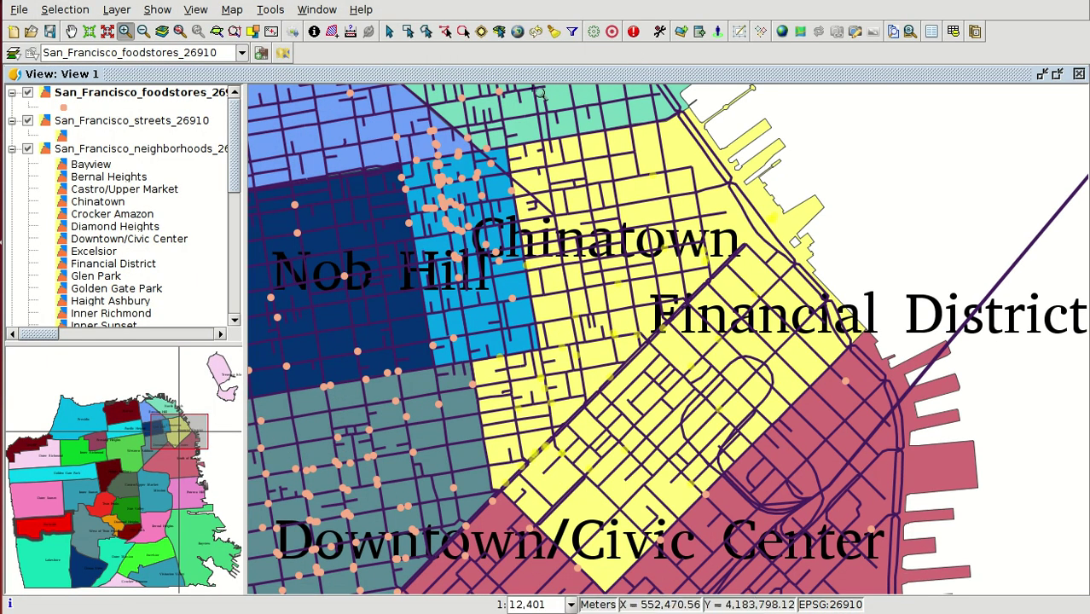
- Start exporting the foodstores layer in Shape format
{"action": "left_click", "coordinate": [124, 11]}
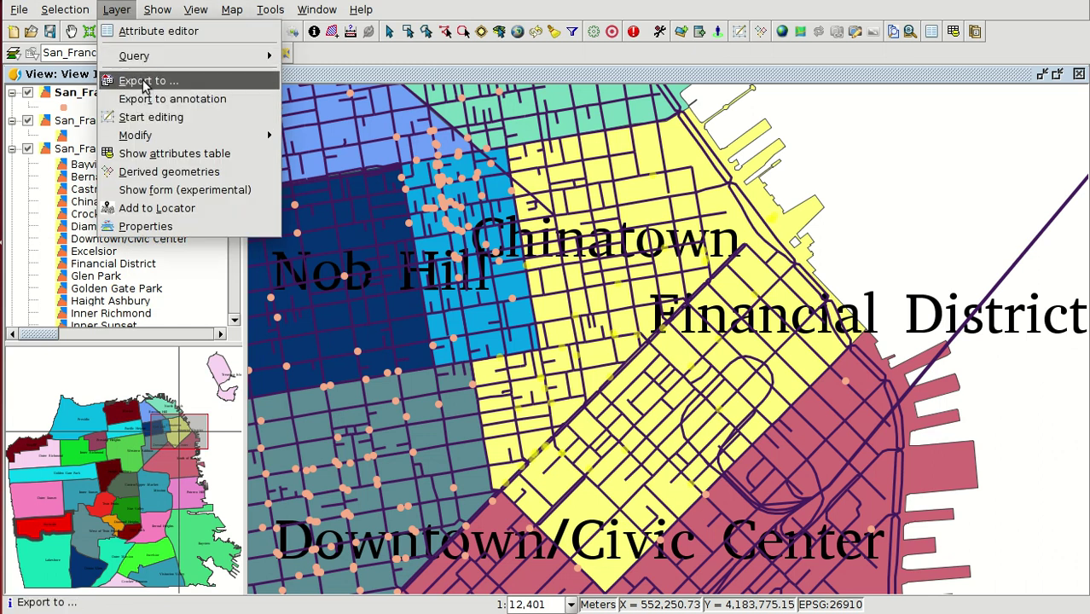
{"action": "left_click", "coordinate": [117, 10]}
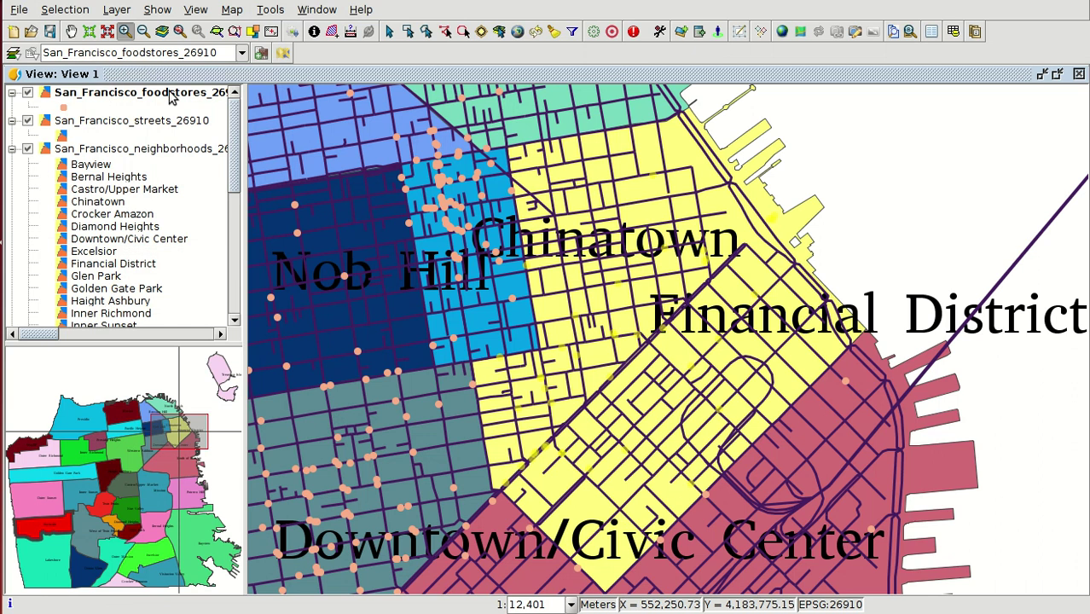
{"action": "right_click", "coordinate": [126, 96]}
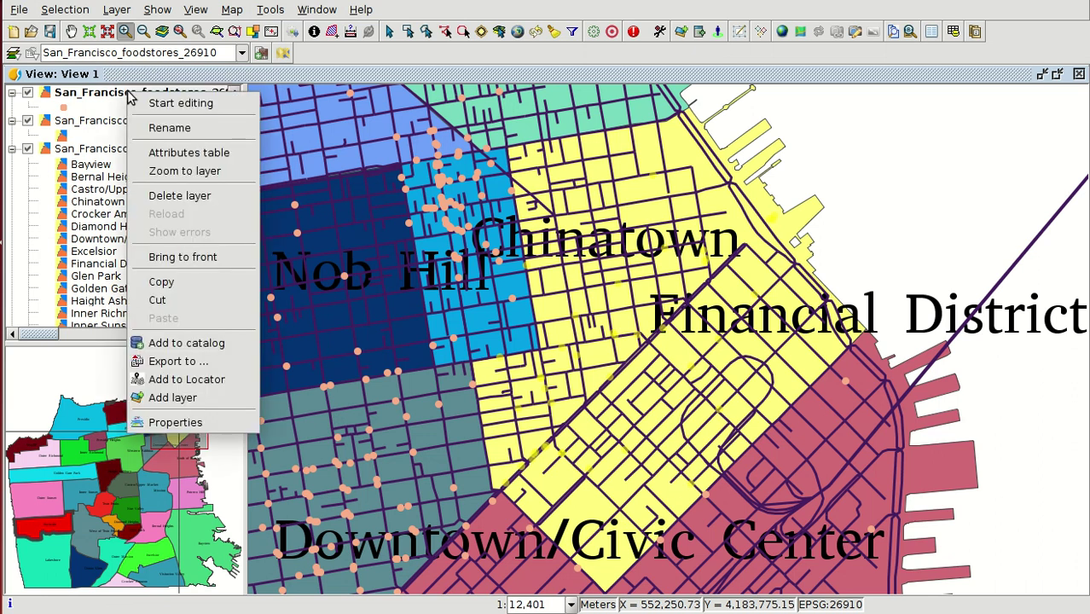
{"action": "left_click", "coordinate": [177, 362]}
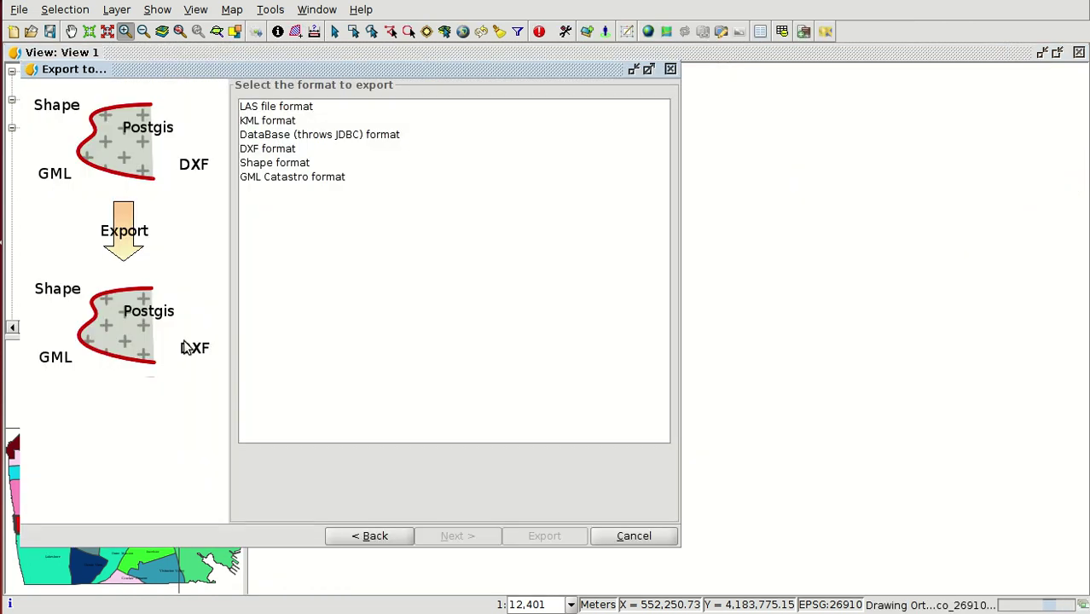
{"action": "left_click", "coordinate": [264, 163]}
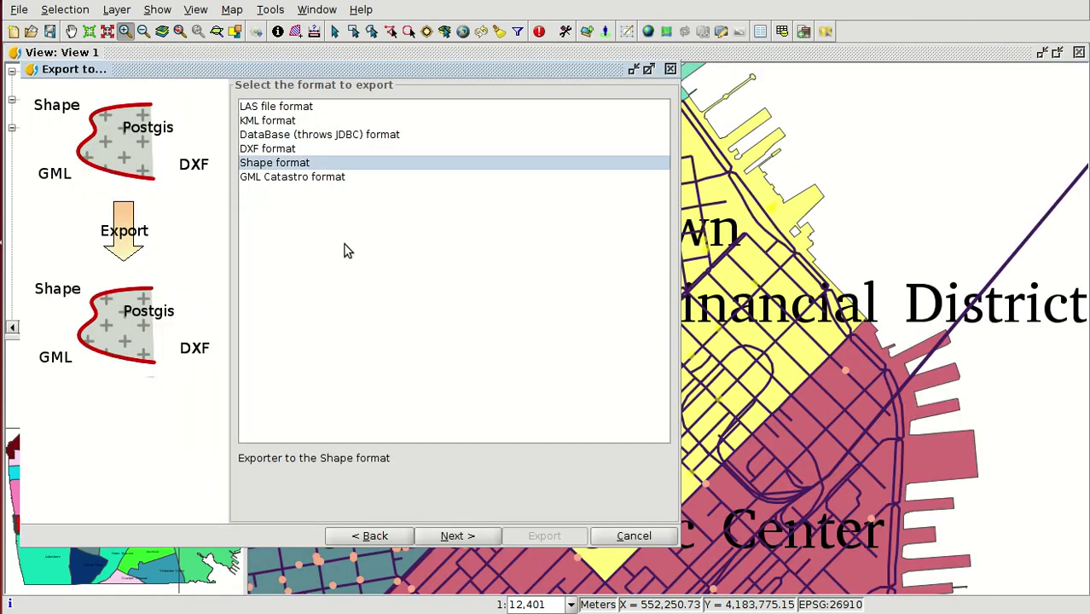
{"action": "left_click", "coordinate": [453, 528]}
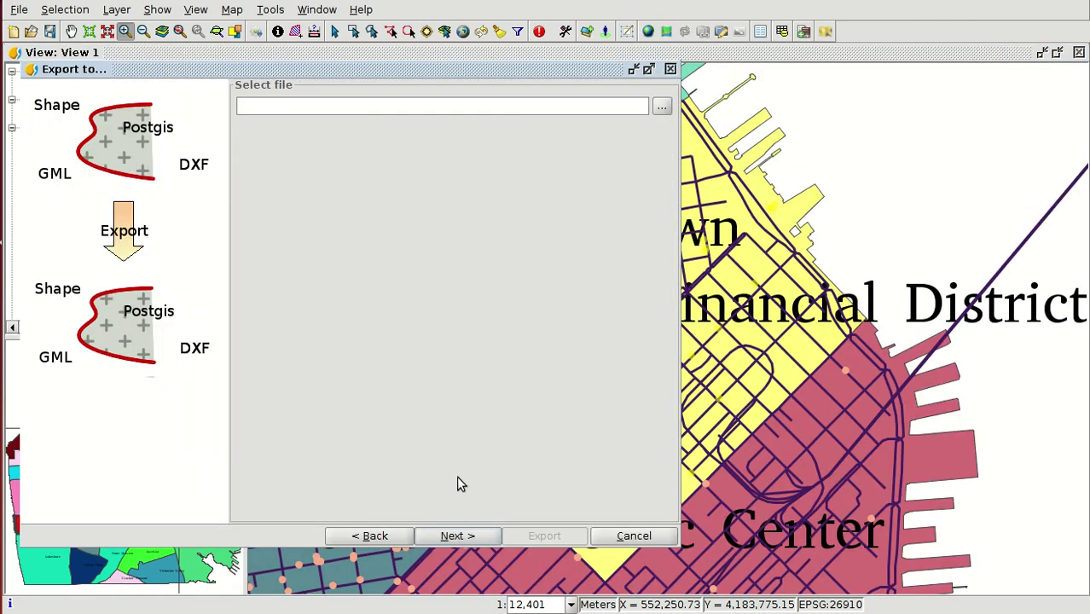
- Save the export as Financial_district_foodstores in a new resuts folder under 1-course
{"action": "left_click", "coordinate": [662, 108]}
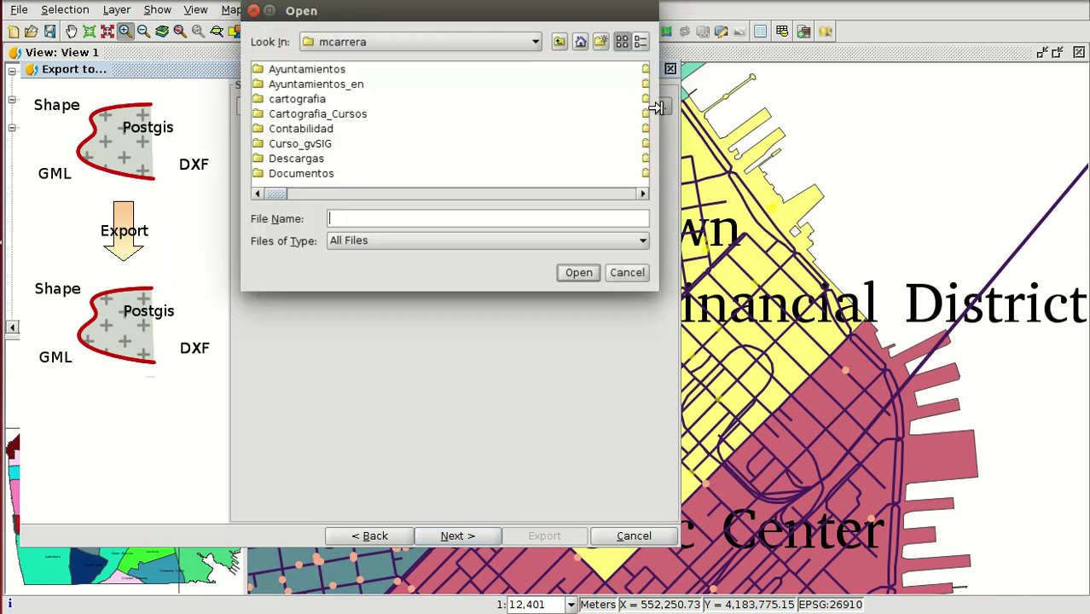
{"action": "double_click", "coordinate": [322, 85]}
{"action": "double_click", "coordinate": [305, 69]}
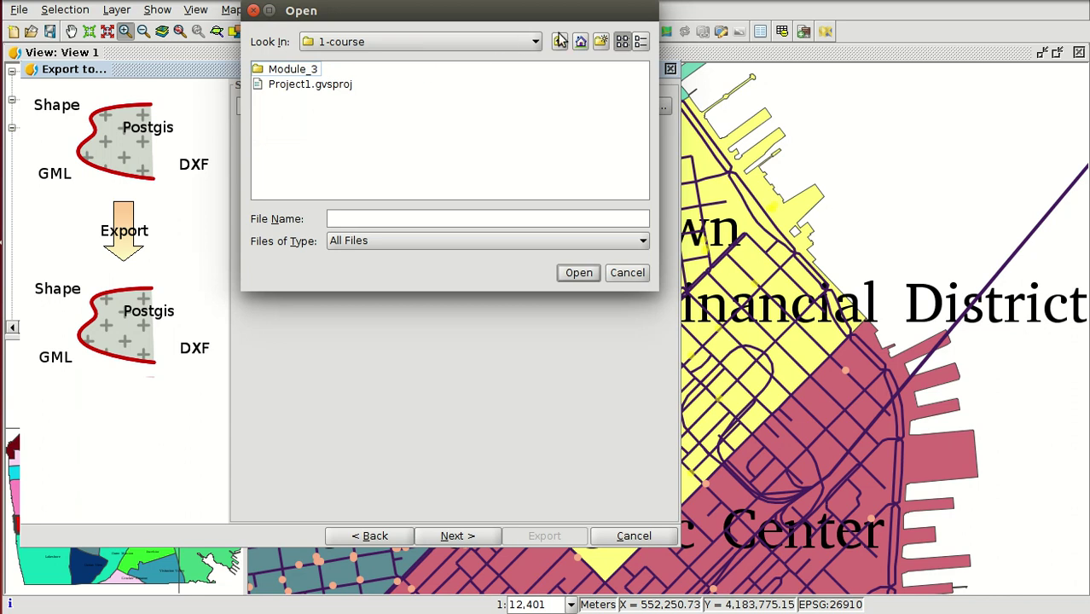
{"action": "left_click", "coordinate": [601, 41]}
{"action": "type", "text": "rel"}
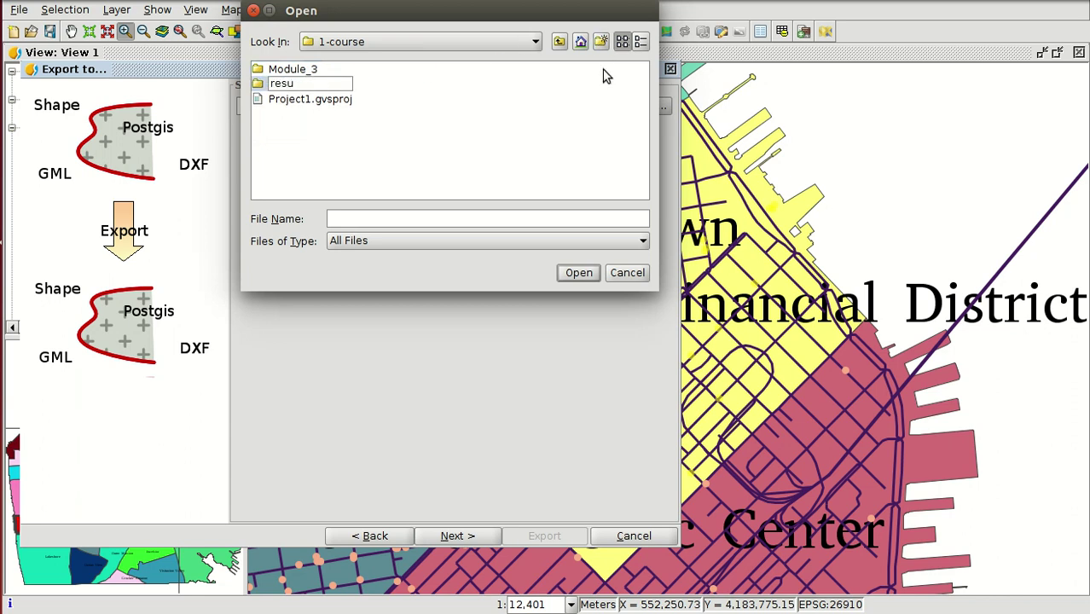
{"action": "type", "text": "uts"}
{"action": "key", "text": "Return"}
{"action": "double_click", "coordinate": [258, 86]}
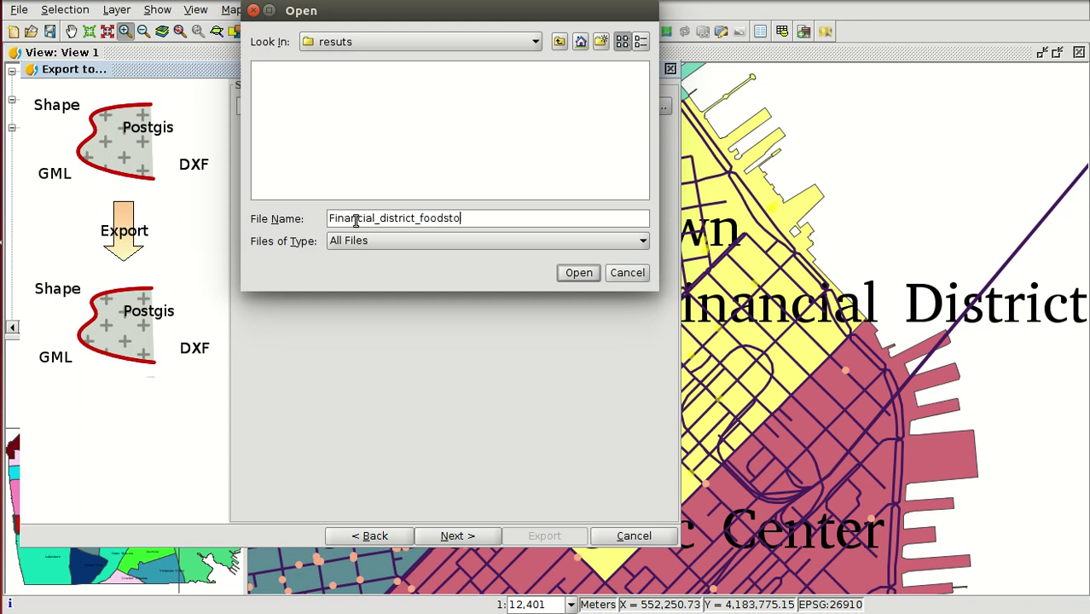
{"action": "left_click", "coordinate": [576, 276]}
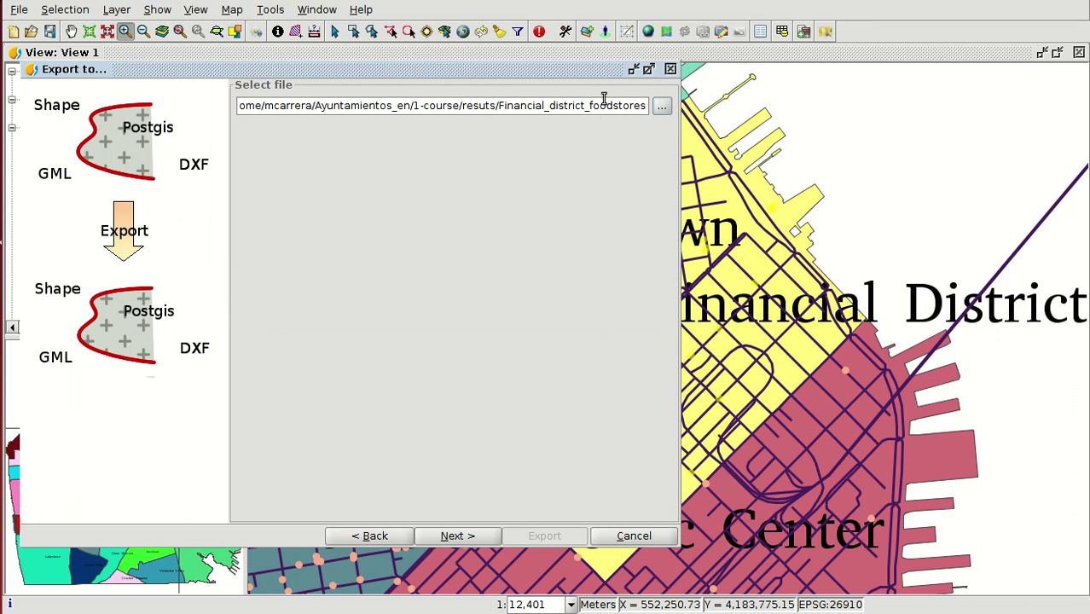
- Export only the 40 selected records with the original projection, and add the new layer to the view
{"action": "left_click", "coordinate": [469, 538]}
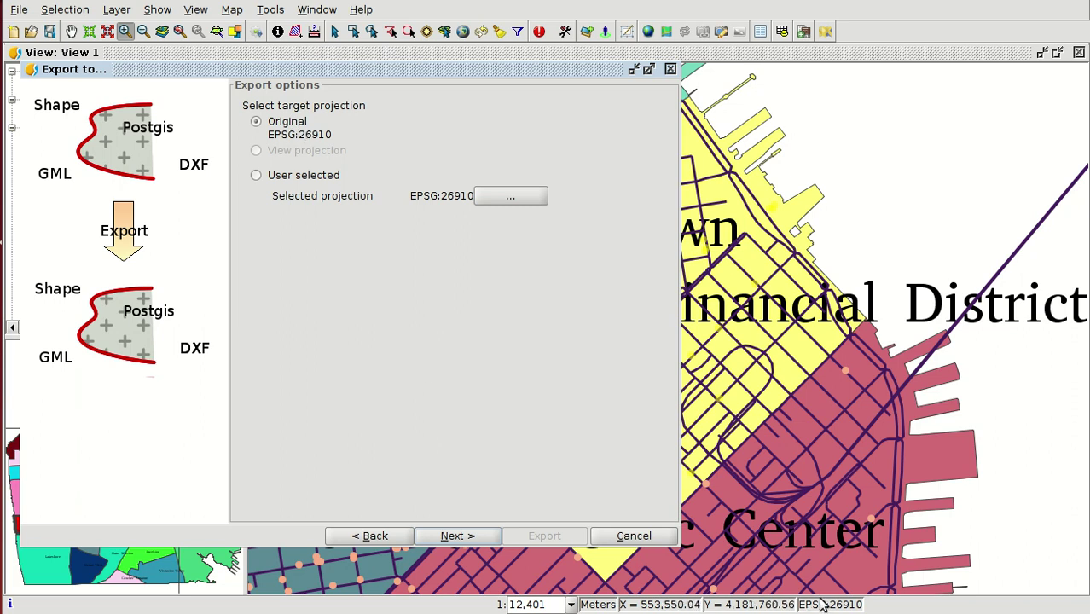
{"action": "left_click", "coordinate": [458, 536]}
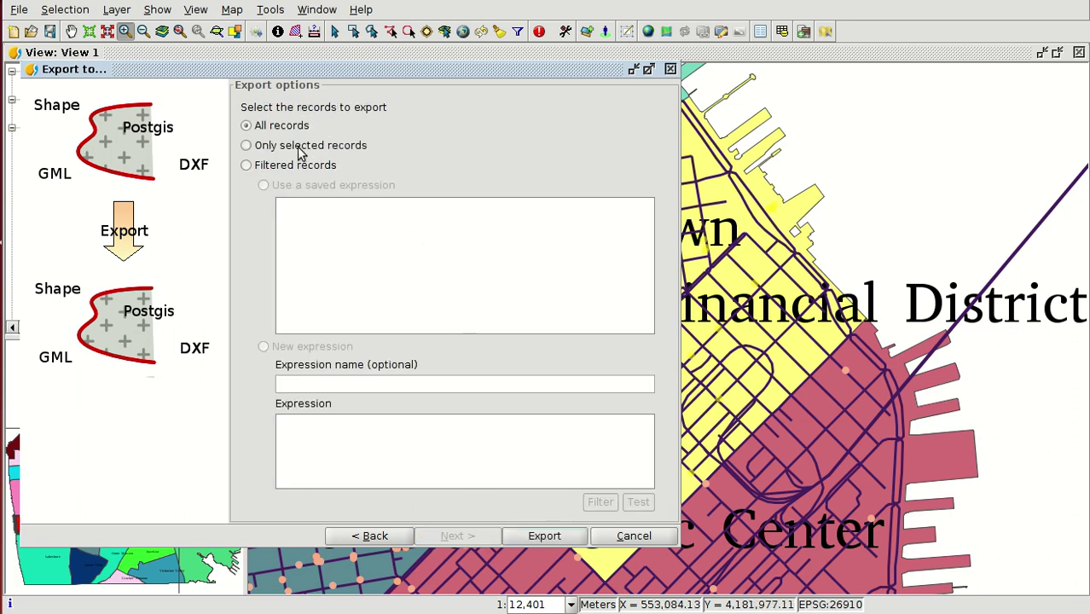
{"action": "left_click", "coordinate": [267, 146]}
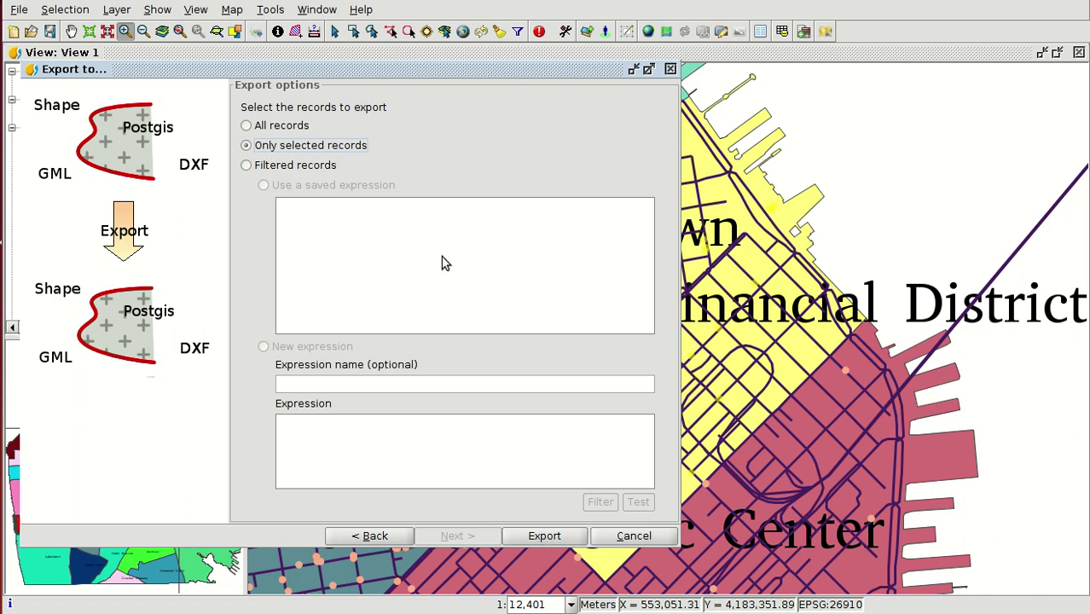
{"action": "left_click", "coordinate": [546, 536]}
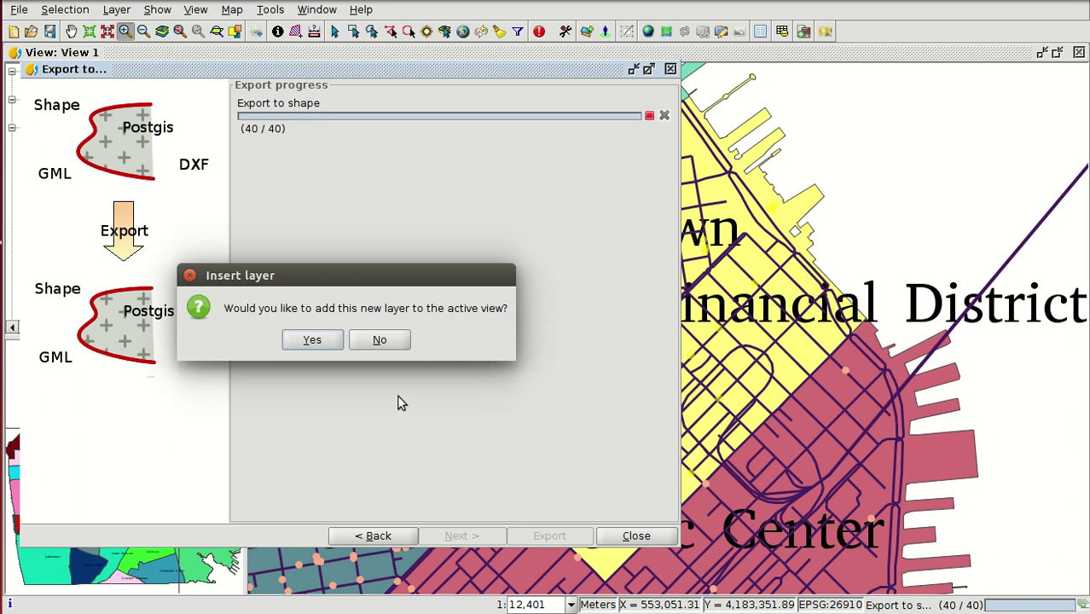
{"action": "left_click", "coordinate": [312, 341]}
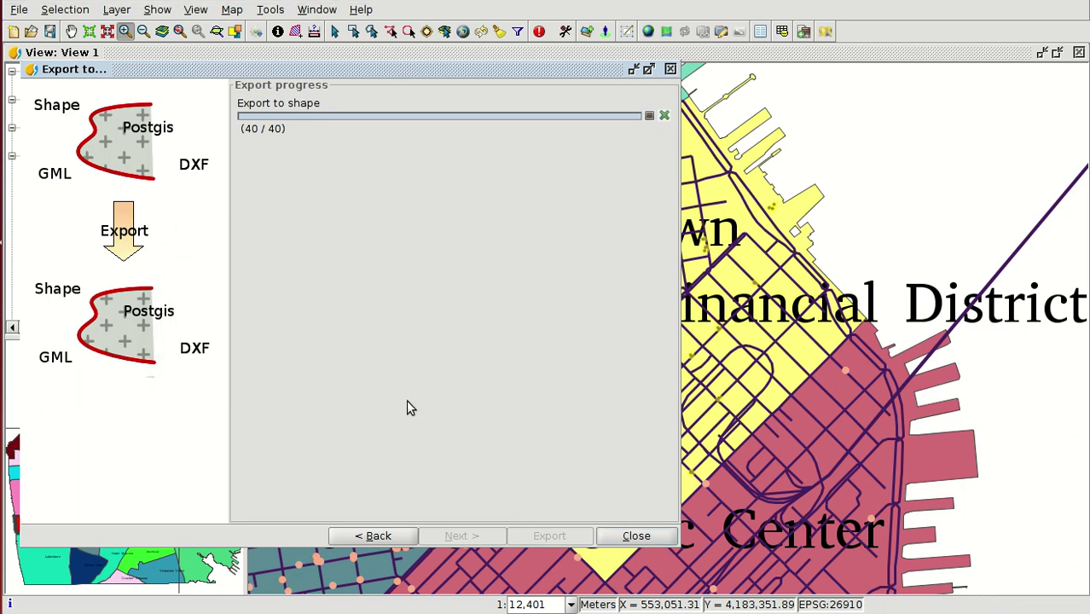
{"action": "left_click", "coordinate": [636, 536]}
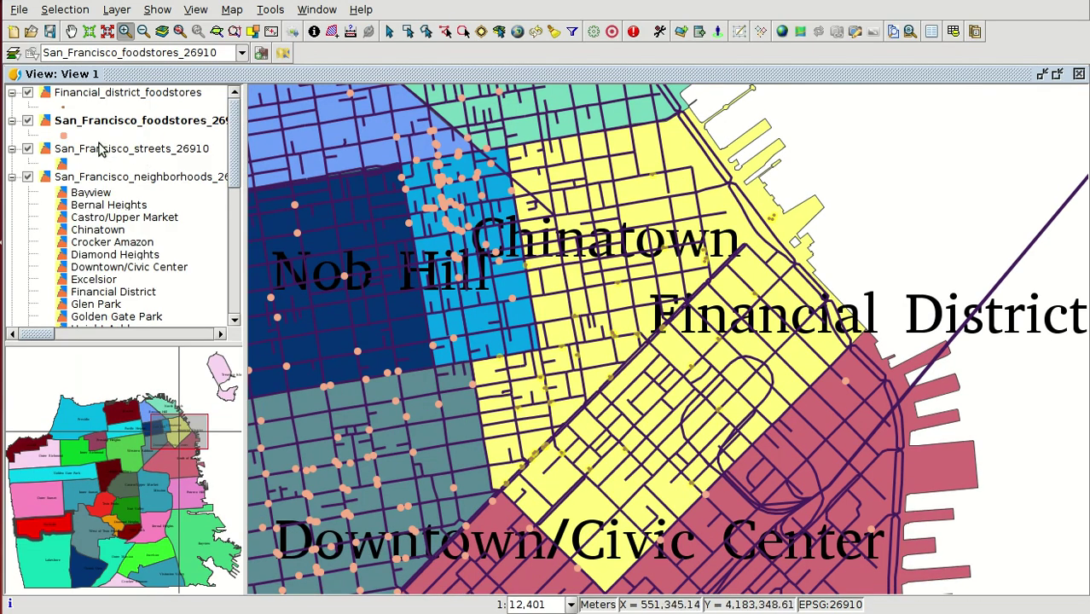
{"action": "left_click", "coordinate": [27, 121]}
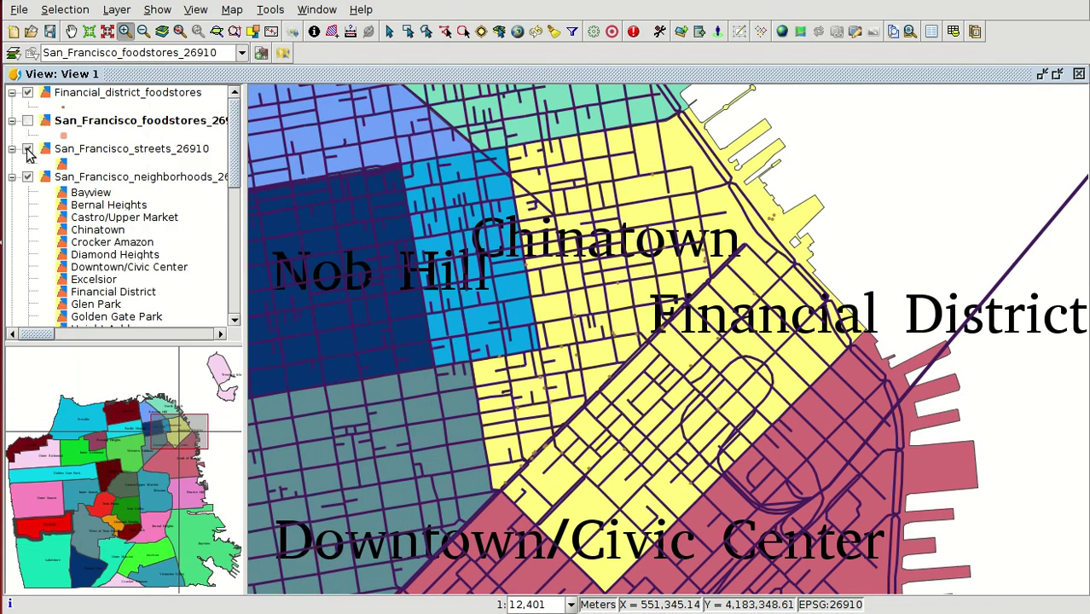
{"action": "left_click", "coordinate": [27, 148]}
{"action": "left_click", "coordinate": [28, 177]}
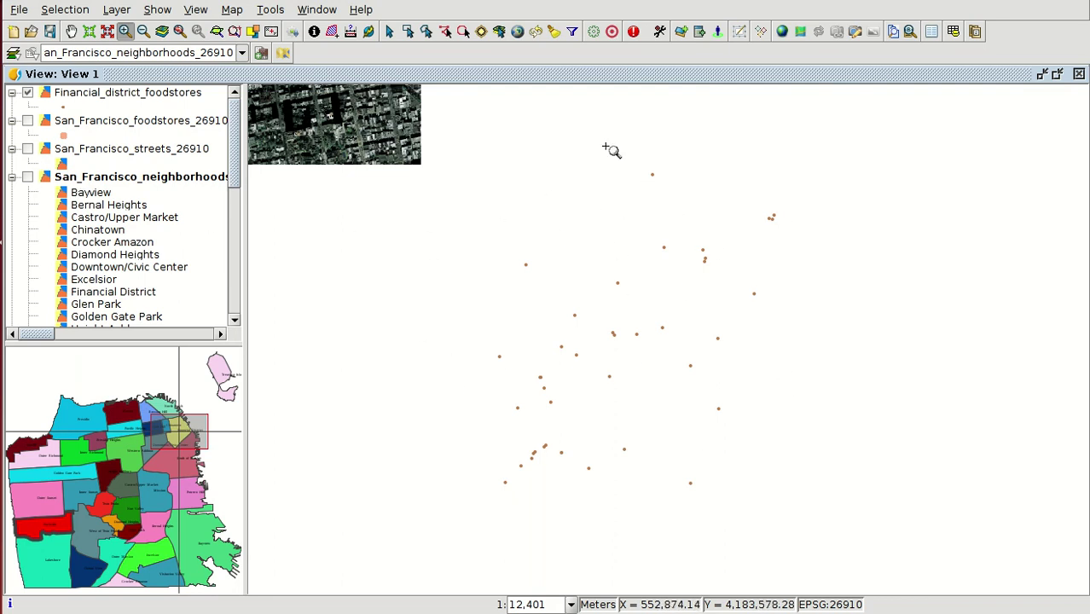
{"action": "left_click", "coordinate": [128, 97]}
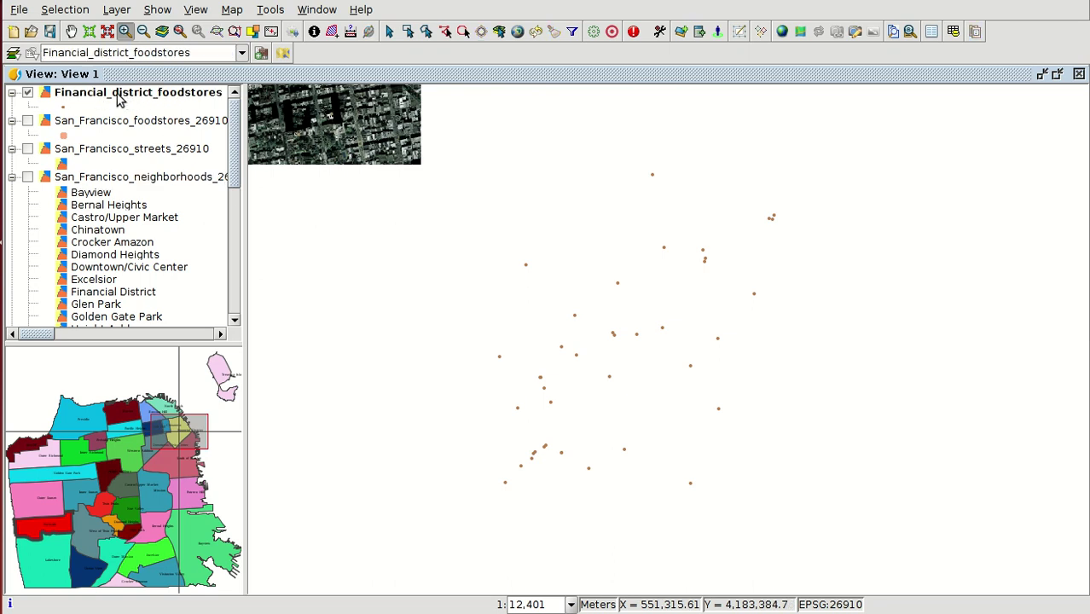
{"action": "left_click", "coordinate": [27, 177]}
{"action": "left_click", "coordinate": [27, 148]}
{"action": "left_click", "coordinate": [28, 120]}
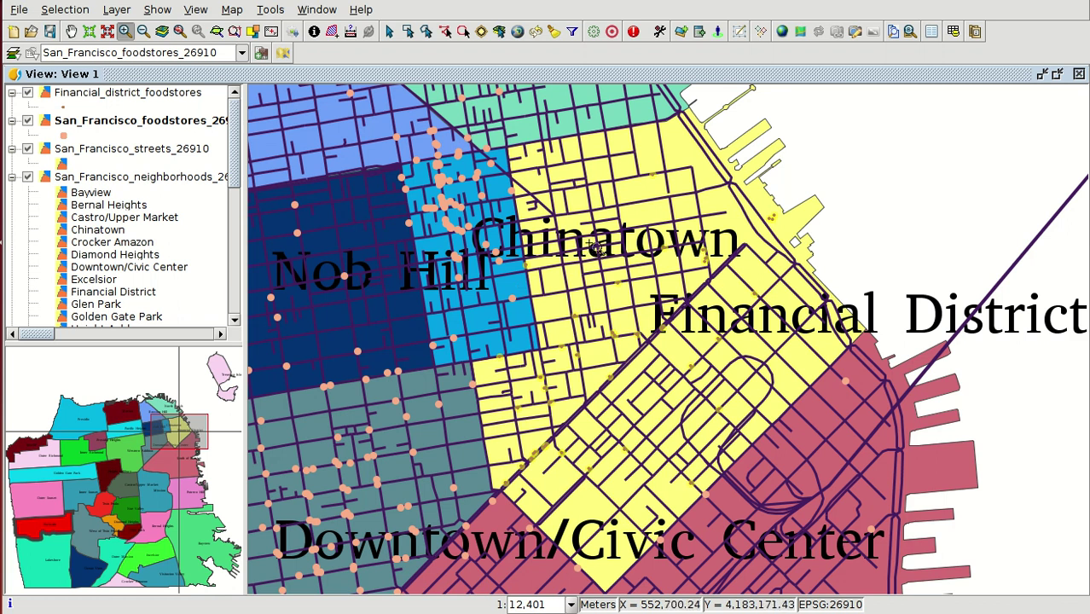